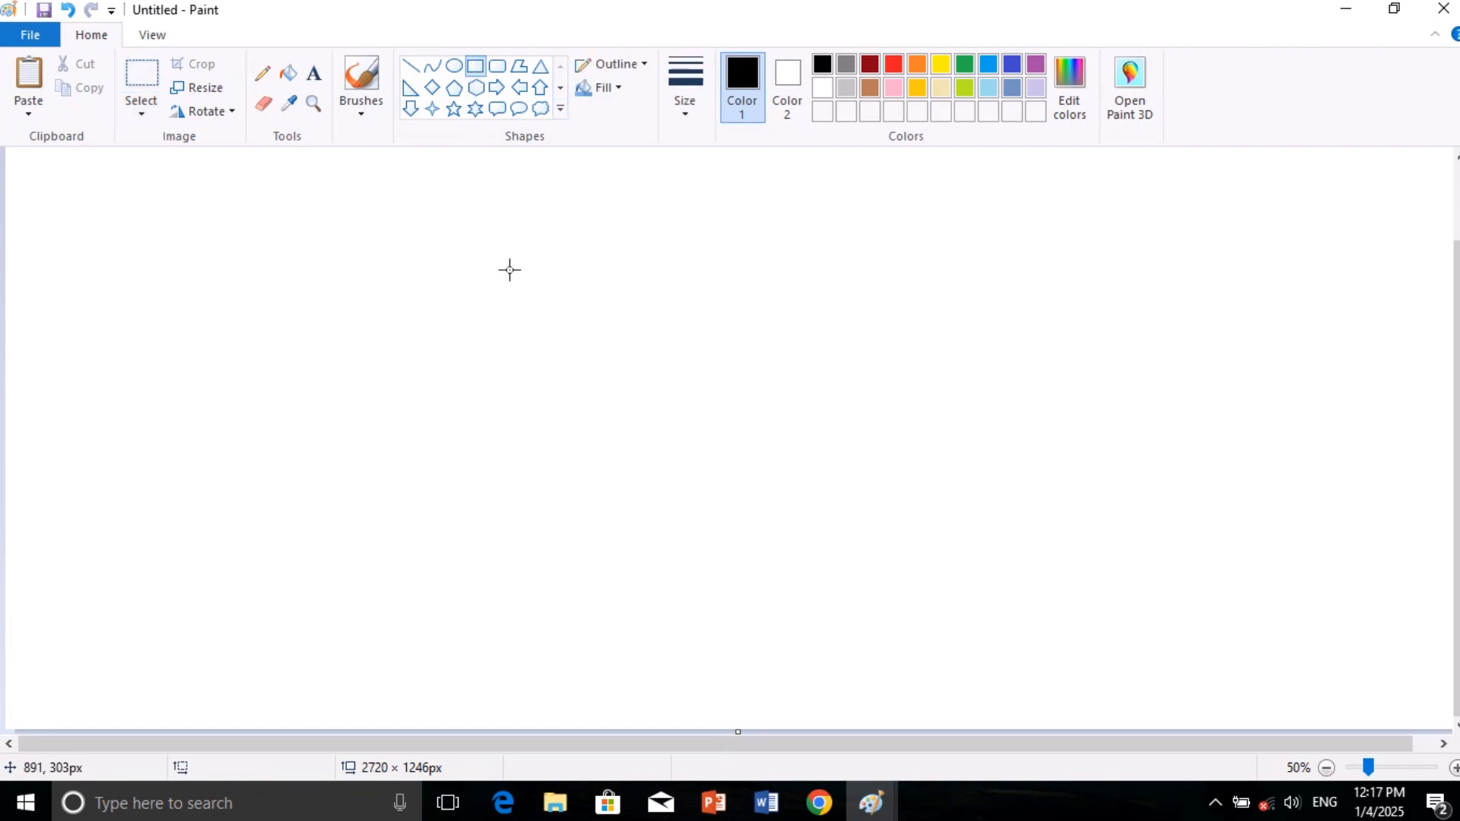
- Draw the house body as a rectangle about 711 × 403 px and a taller tower rectangle about 273 × 483 px adjoining its left side
{"action": "left_click_drag", "start_coordinate": [587, 332], "coordinate": [970, 548]}
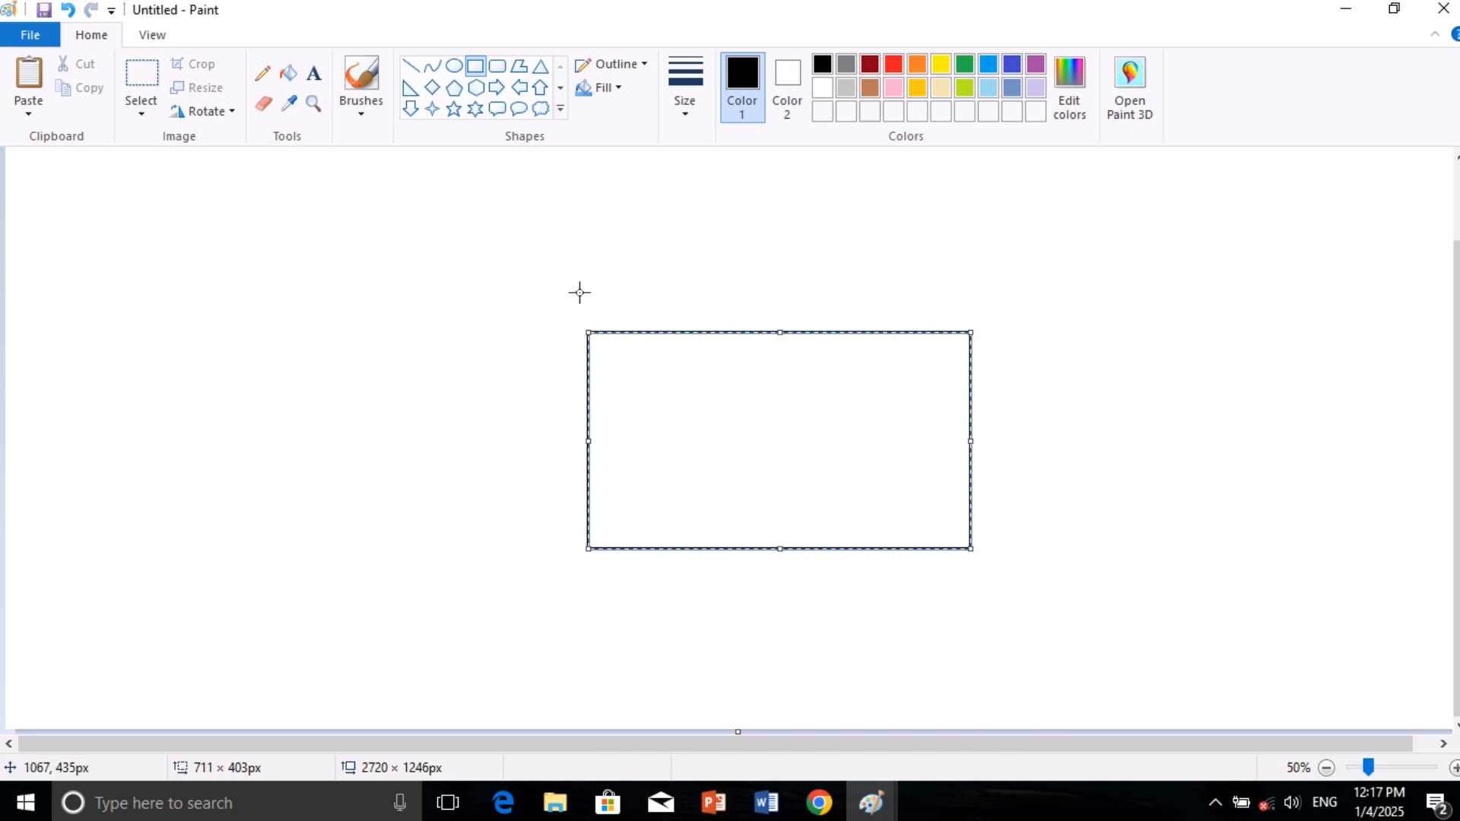
{"action": "left_click_drag", "start_coordinate": [587, 291], "coordinate": [440, 551]}
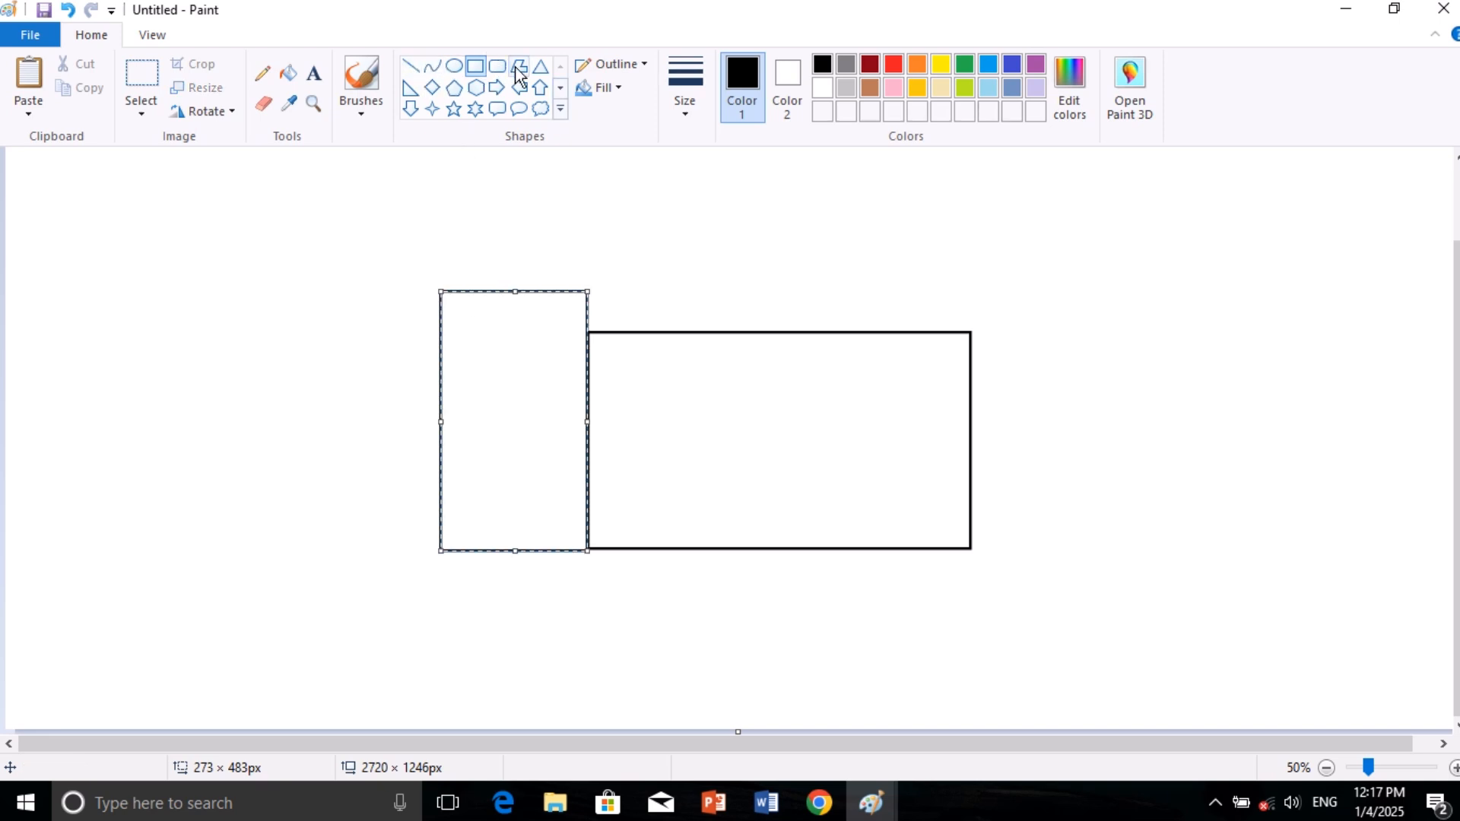
- Add a triangular roof on top of the tower, centered and adjusted to about 371 × 189 px
{"action": "left_click", "coordinate": [539, 66]}
{"action": "left_click_drag", "start_coordinate": [429, 187], "coordinate": [626, 295]}
{"action": "left_click_drag", "start_coordinate": [529, 243], "coordinate": [518, 240]}
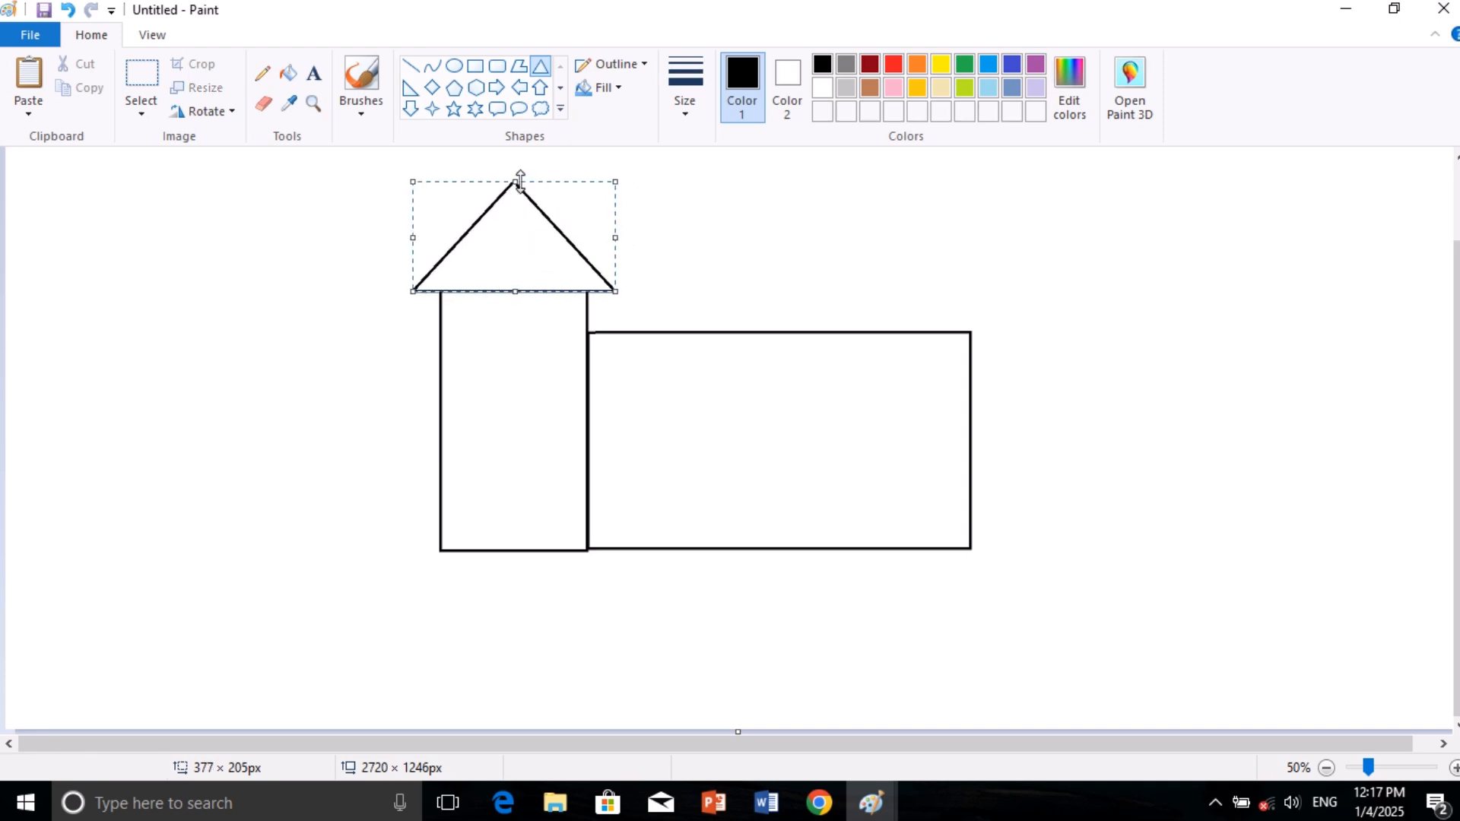
{"action": "left_click_drag", "start_coordinate": [519, 182], "coordinate": [525, 188]}
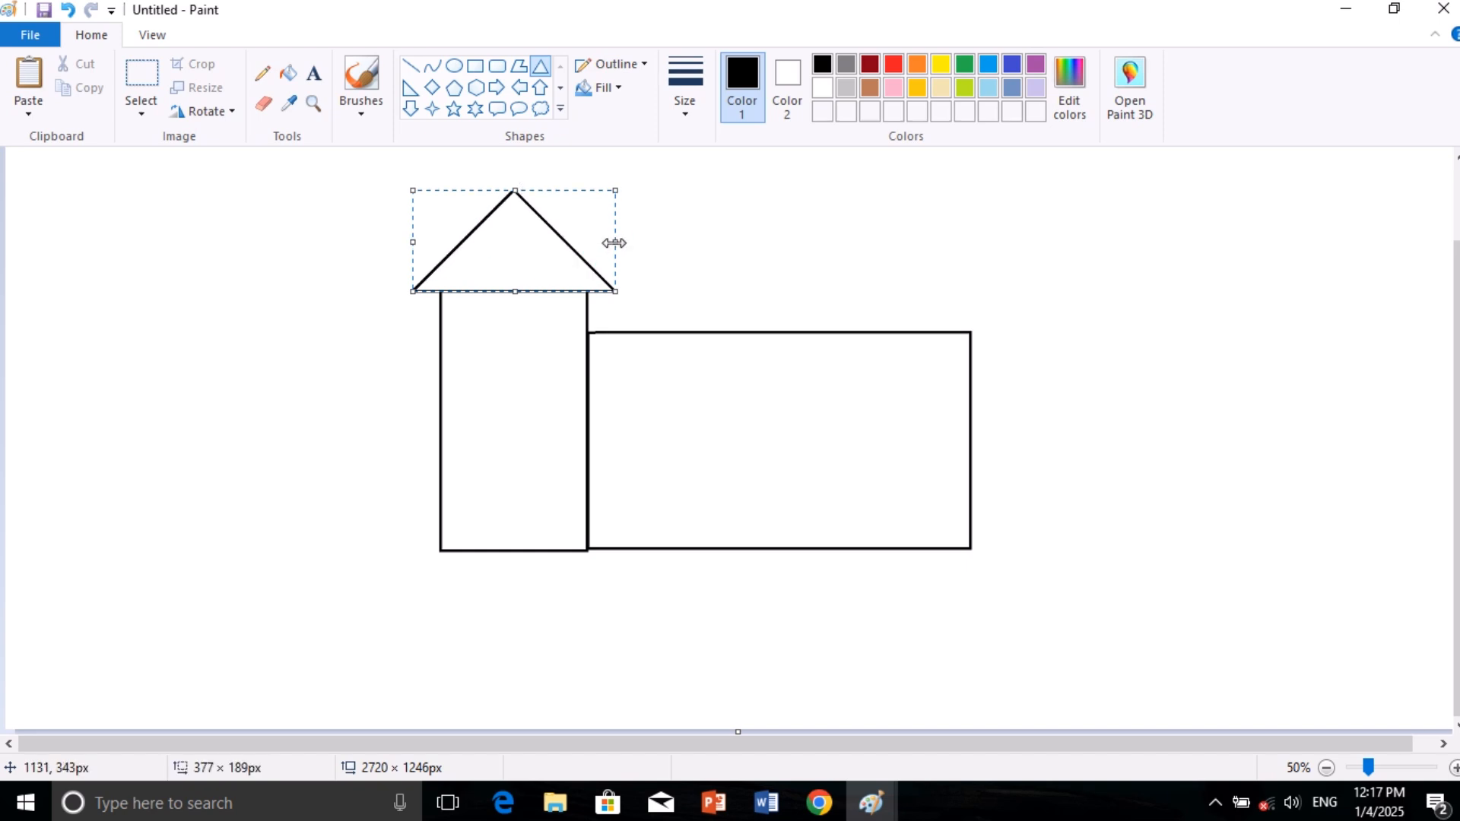
{"action": "left_click_drag", "start_coordinate": [613, 242], "coordinate": [609, 243]}
{"action": "left_click_drag", "start_coordinate": [418, 249], "coordinate": [412, 243]}
- Draw two slanted lines inside the tower's triangle, parallel to its sides and meeting below the peak, to form the roof trim
{"action": "left_click", "coordinate": [412, 67]}
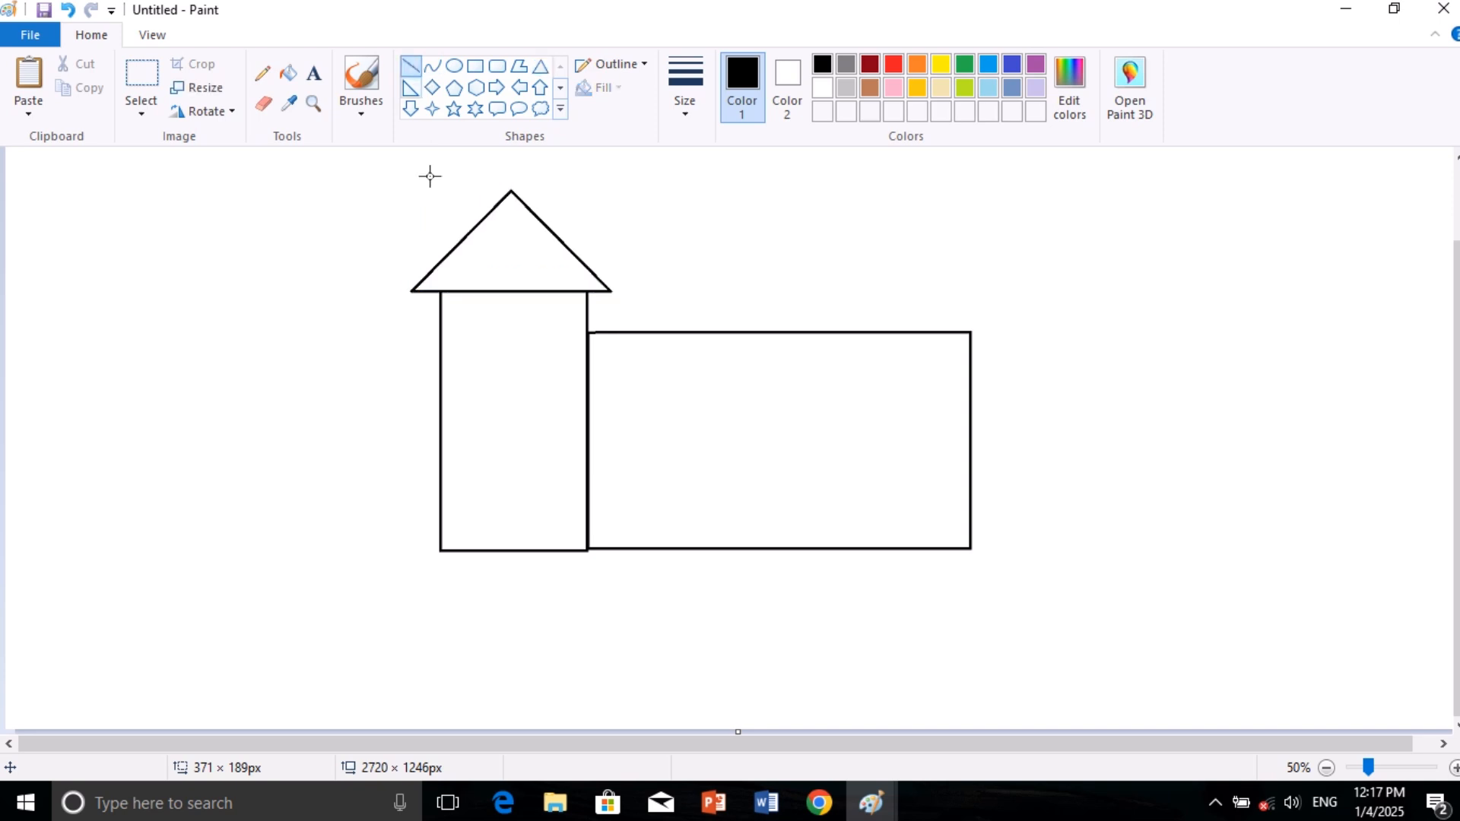
{"action": "mouse_move", "coordinate": [431, 291]}
{"action": "left_mouse_down"}
{"action": "mouse_move", "coordinate": [504, 254]}
{"action": "mouse_move", "coordinate": [511, 207]}
{"action": "left_mouse_up"}
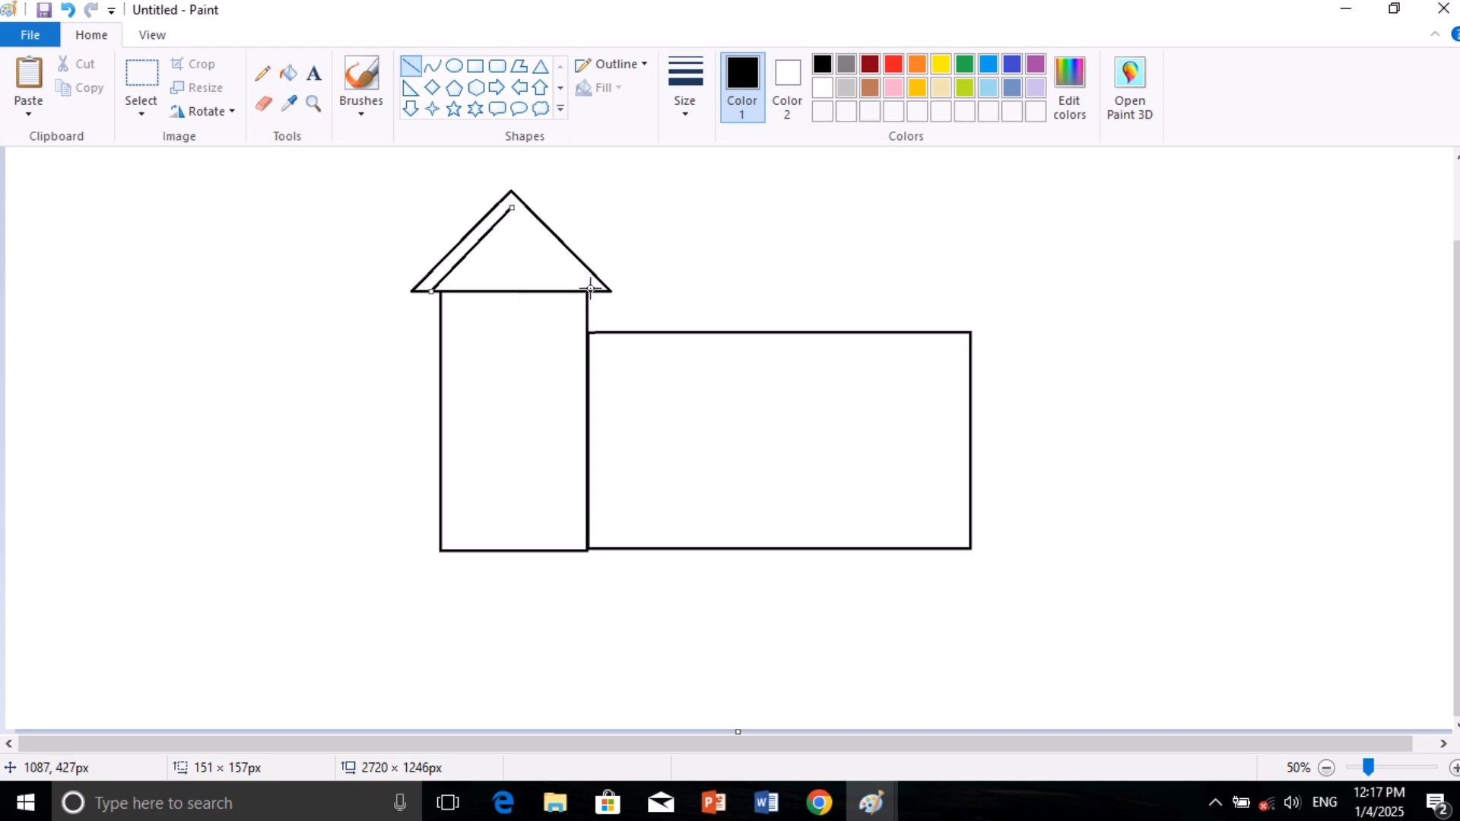
{"action": "left_click_drag", "start_coordinate": [594, 290], "coordinate": [511, 207]}
{"action": "left_click", "coordinate": [728, 186]}
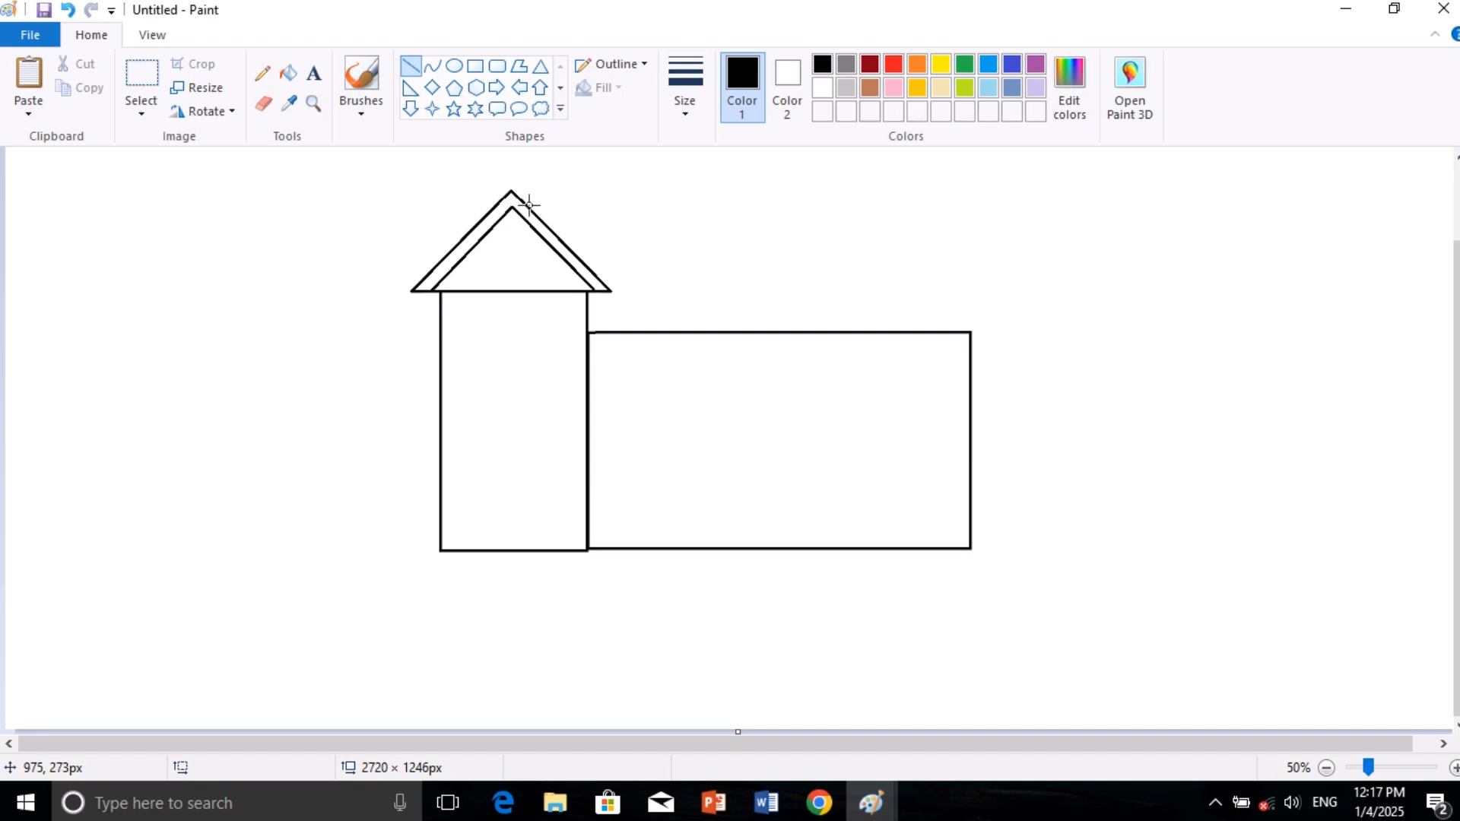
- Outline the main roof with a ridge line about 727 px long, a short eave overhang and a sloping right edge joining them
{"action": "left_click_drag", "start_coordinate": [529, 204], "coordinate": [919, 204]}
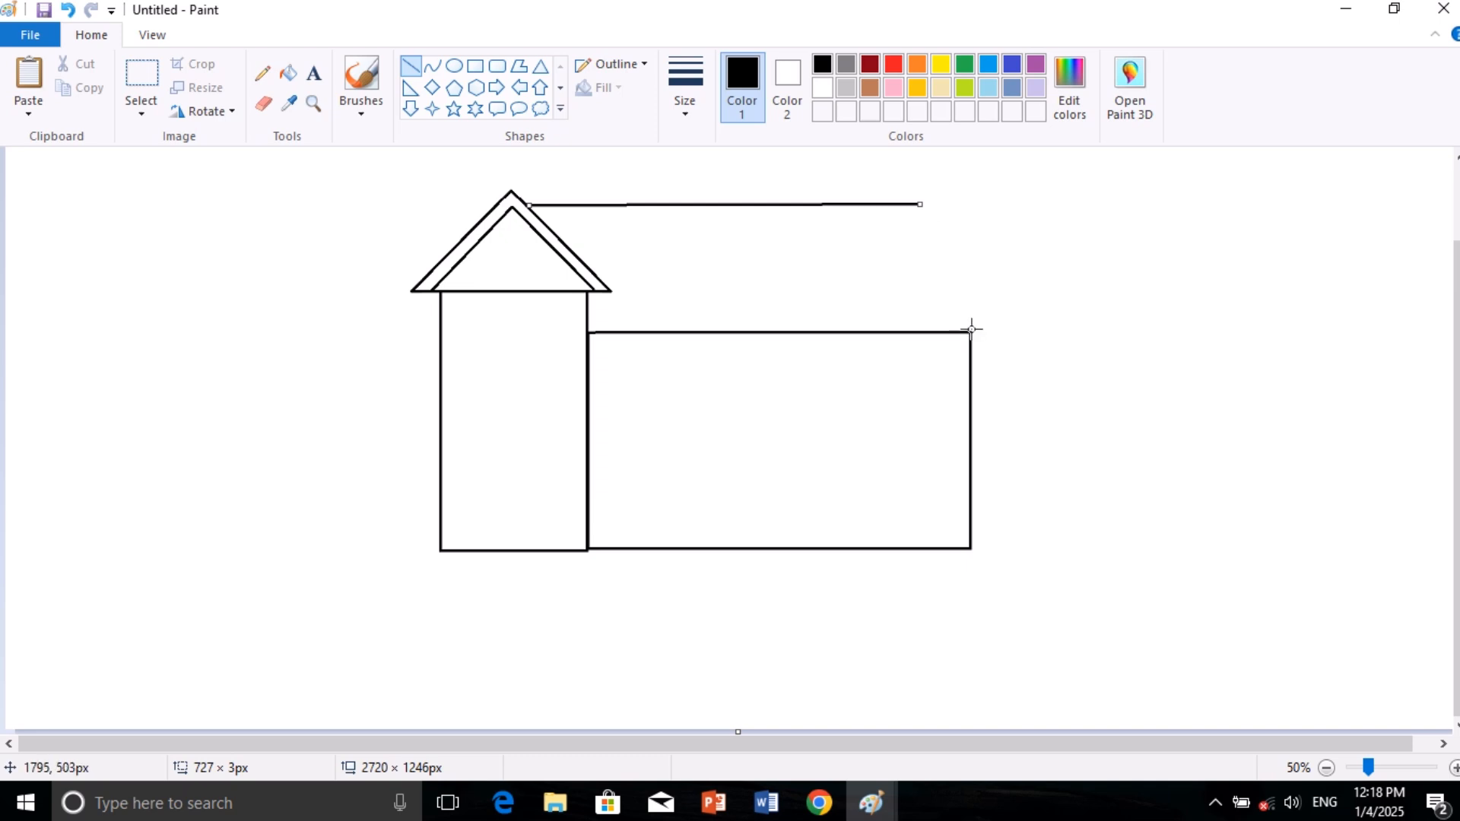
{"action": "left_click_drag", "start_coordinate": [968, 331], "coordinate": [1000, 331]}
{"action": "left_click_drag", "start_coordinate": [919, 203], "coordinate": [997, 331]}
{"action": "left_click", "coordinate": [1088, 272]}
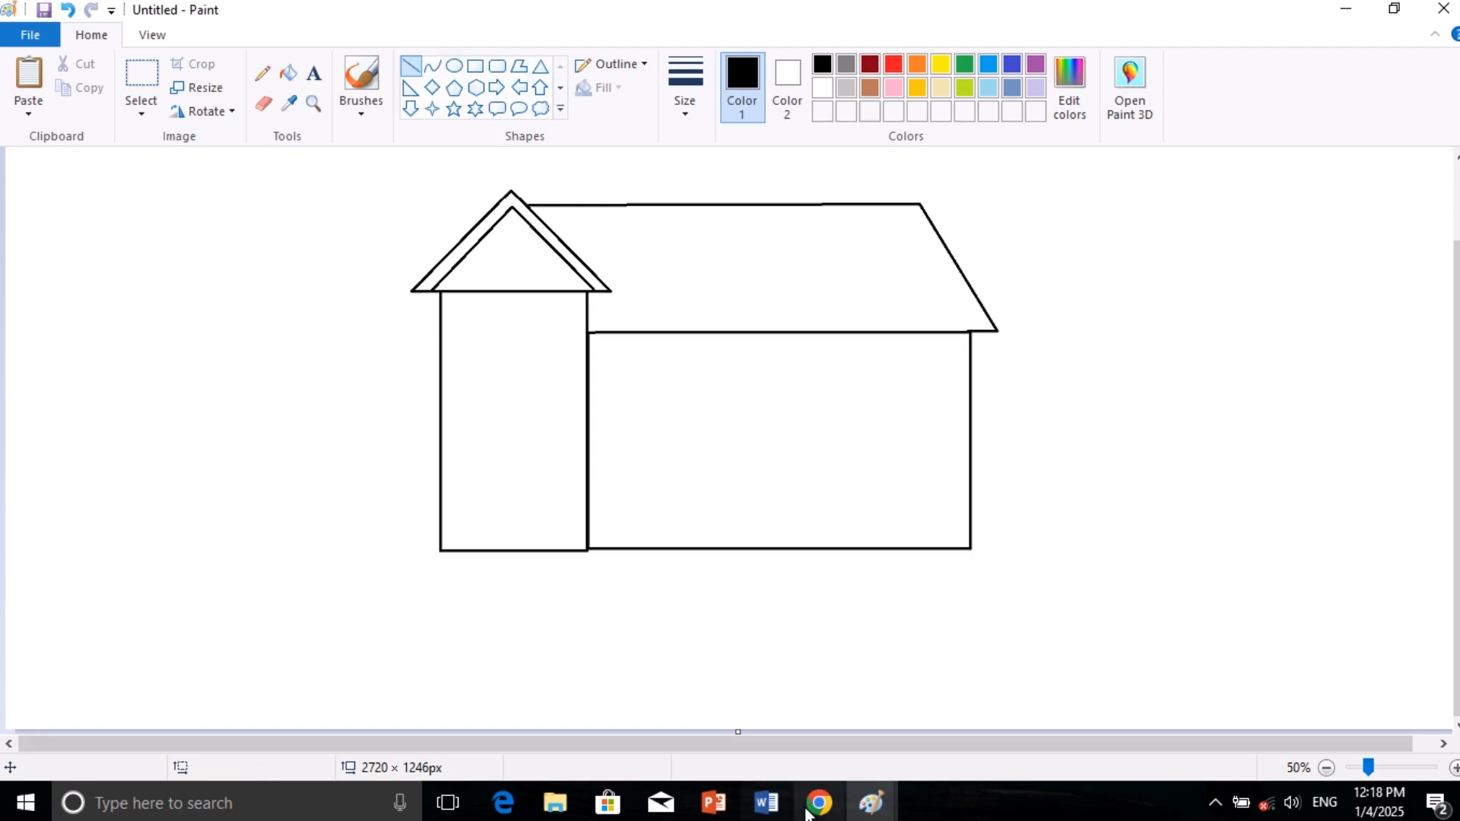
{"action": "mouse_move", "coordinate": [629, 3]}
{"action": "left_click", "coordinate": [593, 42]}
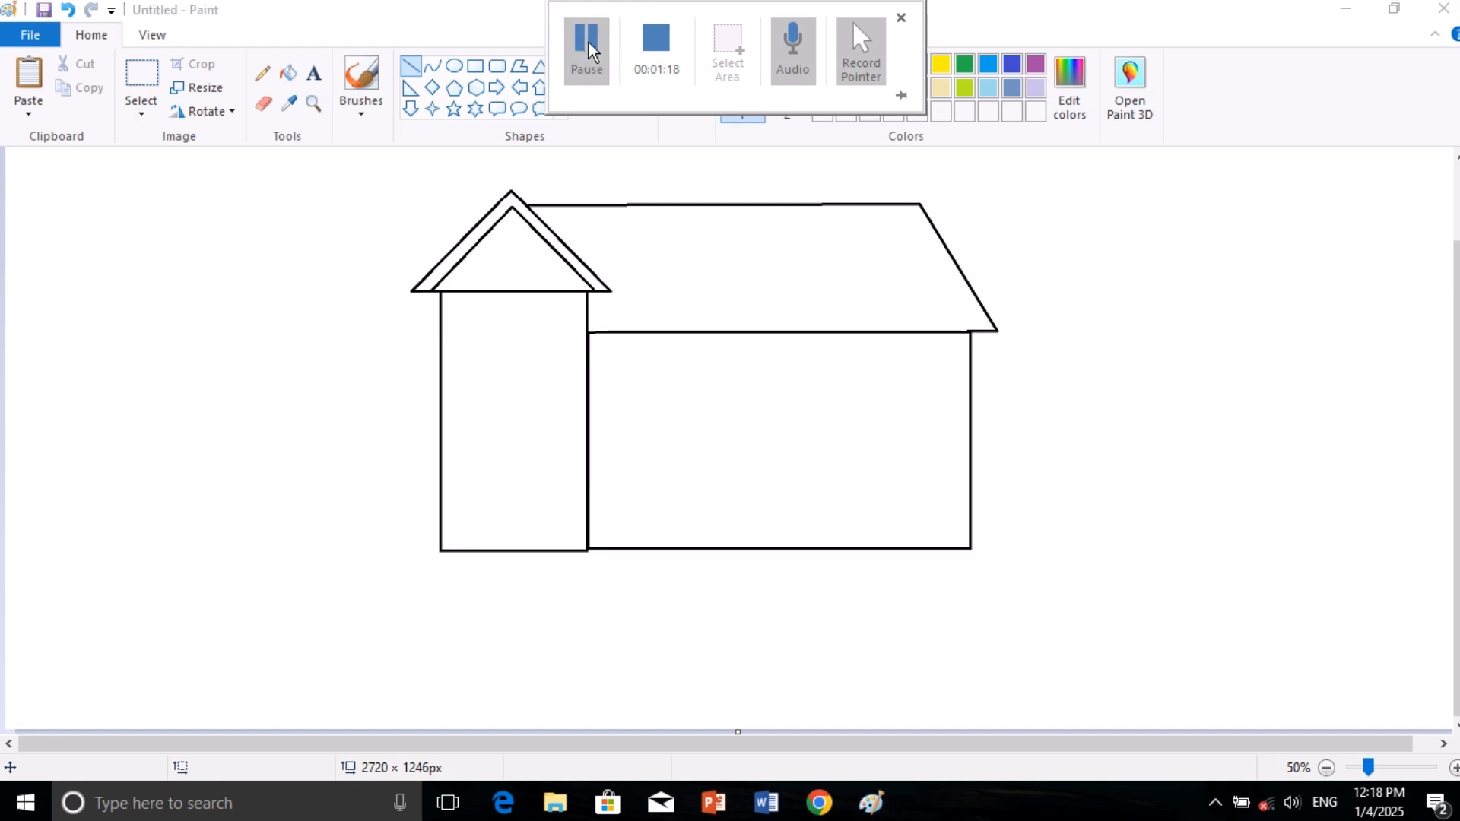
- Remove the horizontal line between the tower and its gable by deleting a selected strip about 264 × 54 px
{"action": "left_click", "coordinate": [146, 72]}
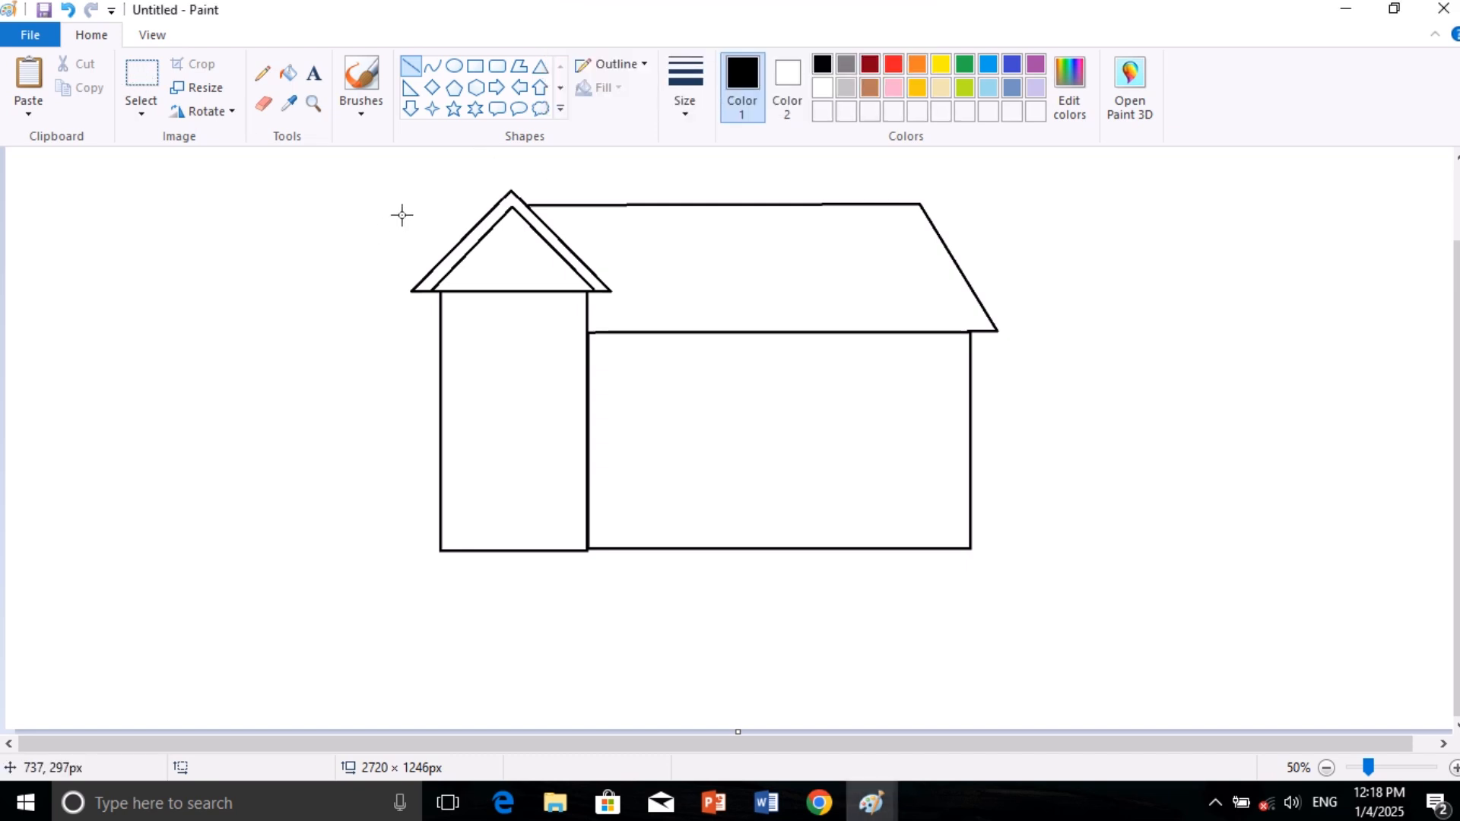
{"action": "left_click", "coordinate": [150, 73]}
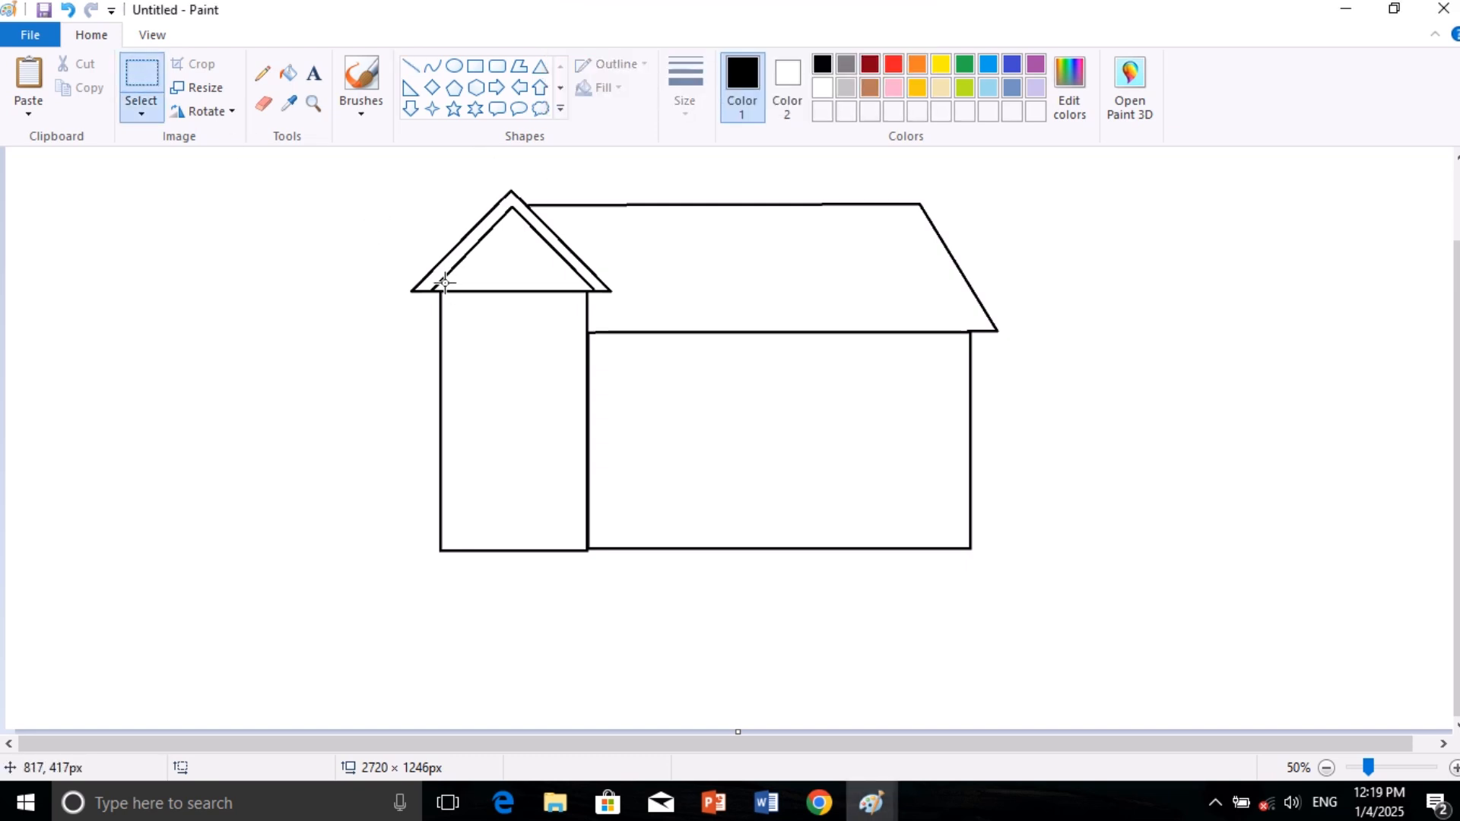
{"action": "left_click_drag", "start_coordinate": [441, 286], "coordinate": [585, 313]}
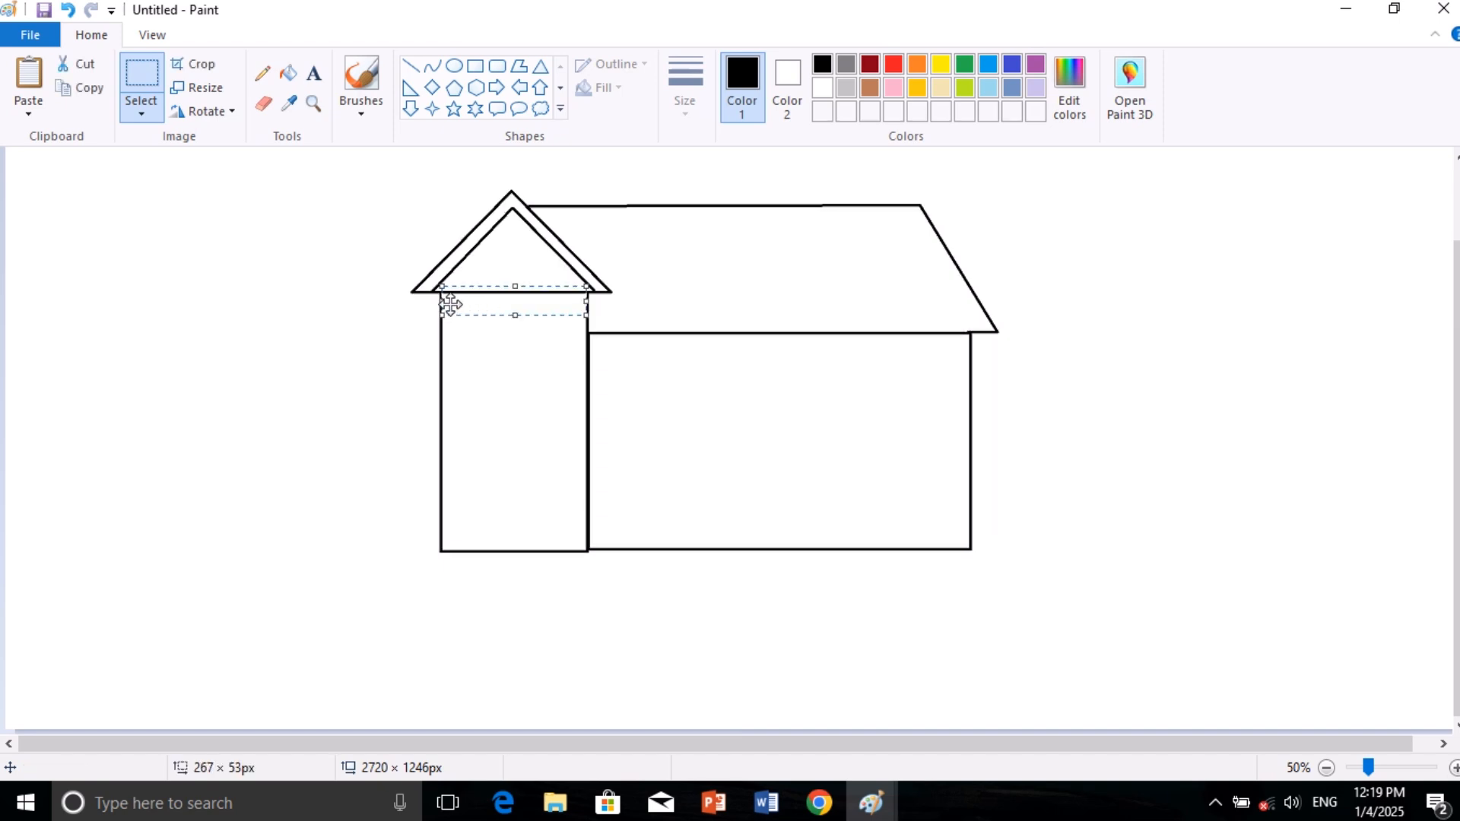
{"action": "left_click_drag", "start_coordinate": [442, 298], "coordinate": [442, 298]}
{"action": "right_click", "coordinate": [488, 295]}
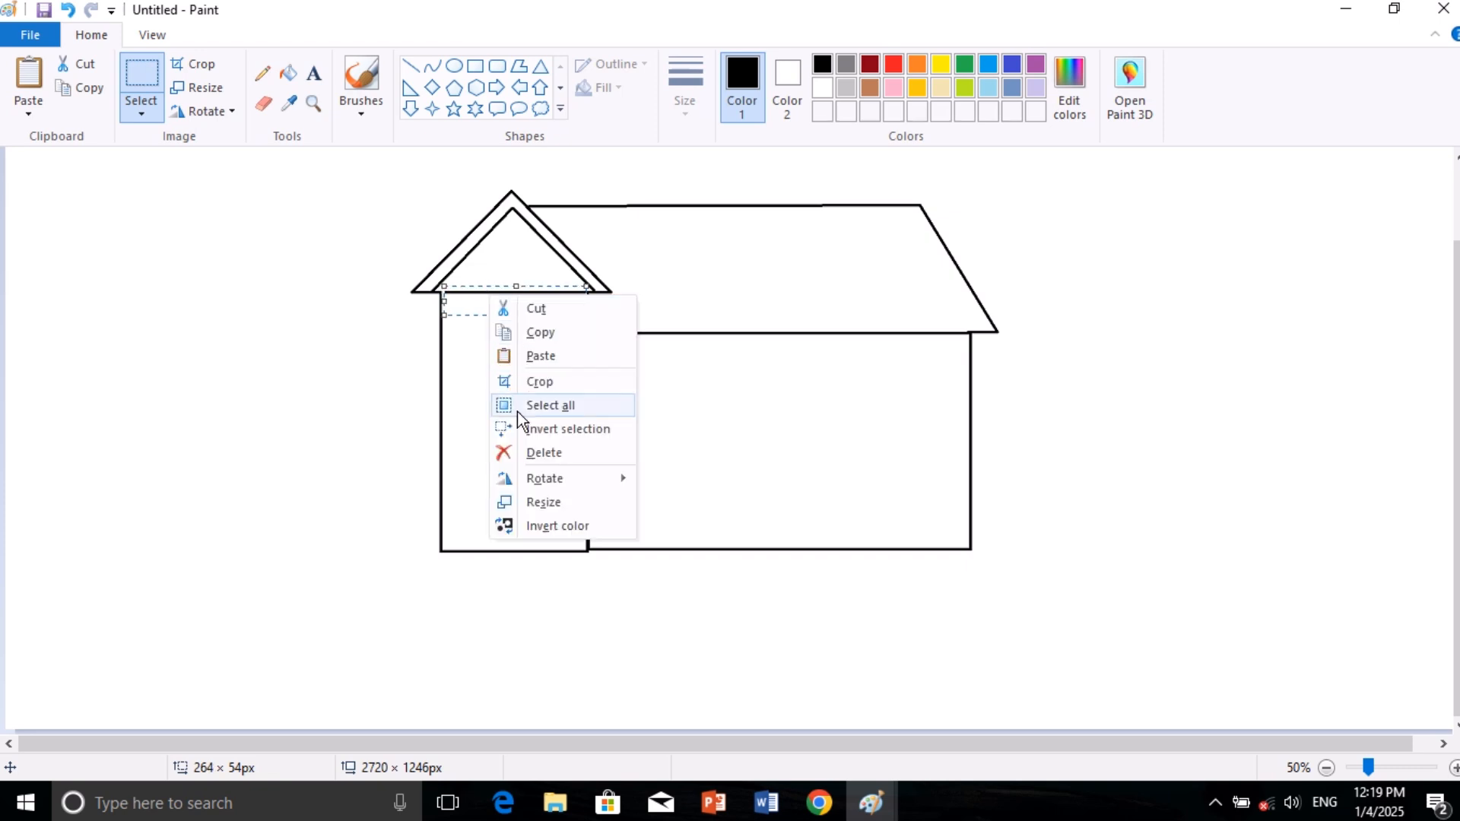
{"action": "left_click", "coordinate": [536, 452]}
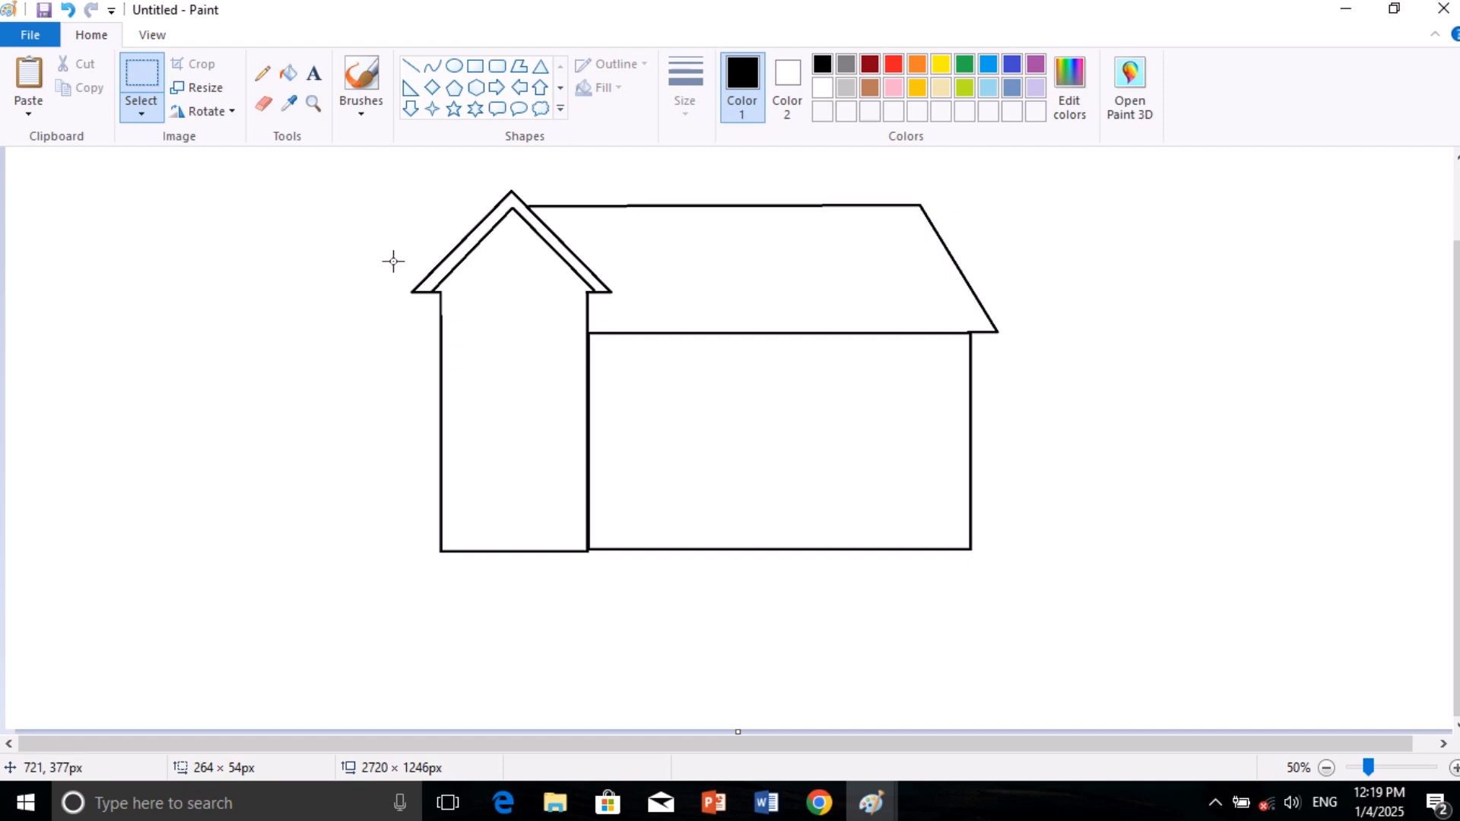
- Draw short vertical lines extending both tower walls up to the inner roof lines
{"action": "left_click", "coordinate": [410, 66]}
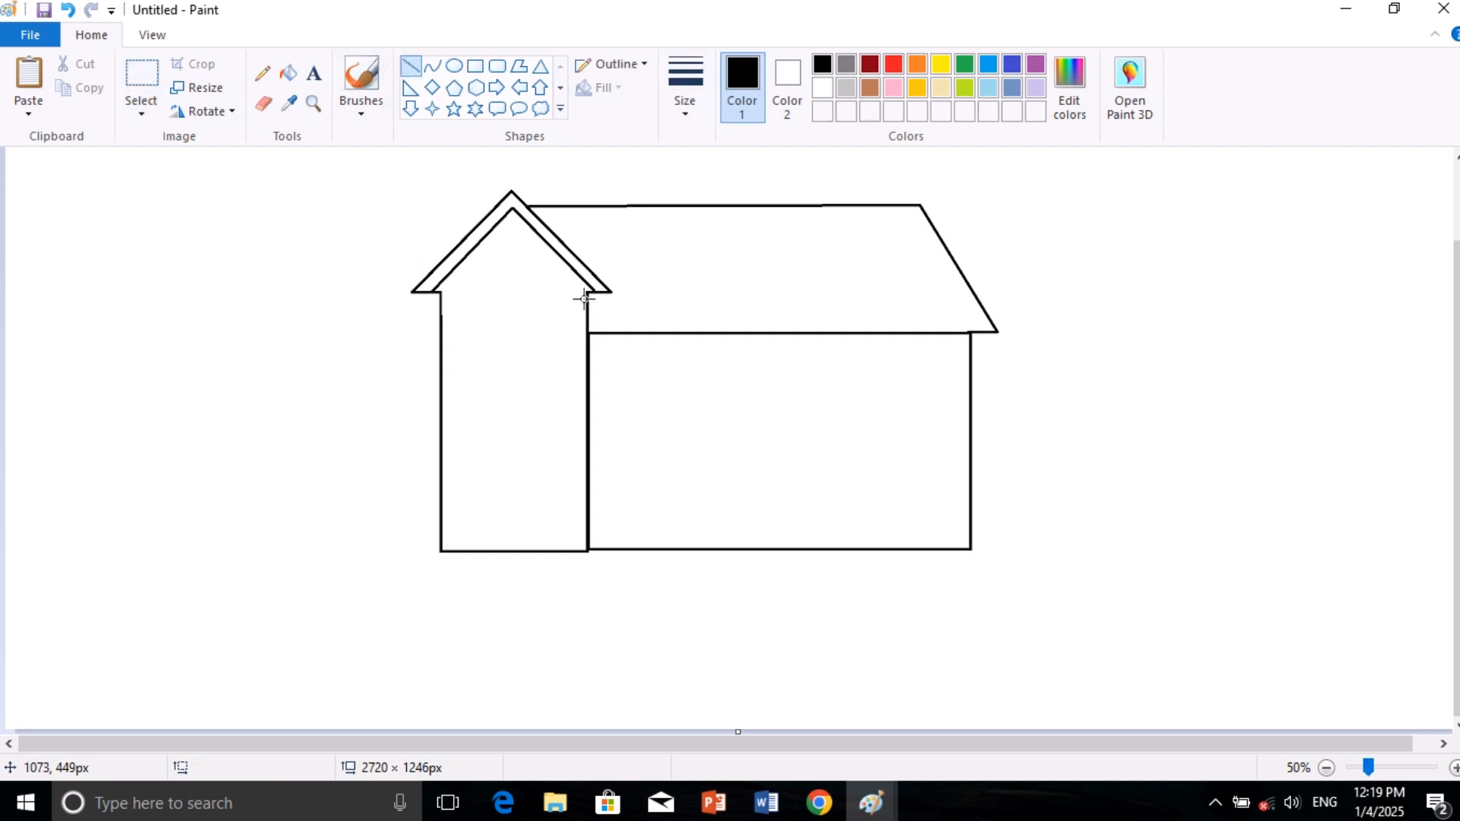
{"action": "left_click_drag", "start_coordinate": [587, 294], "coordinate": [587, 284]}
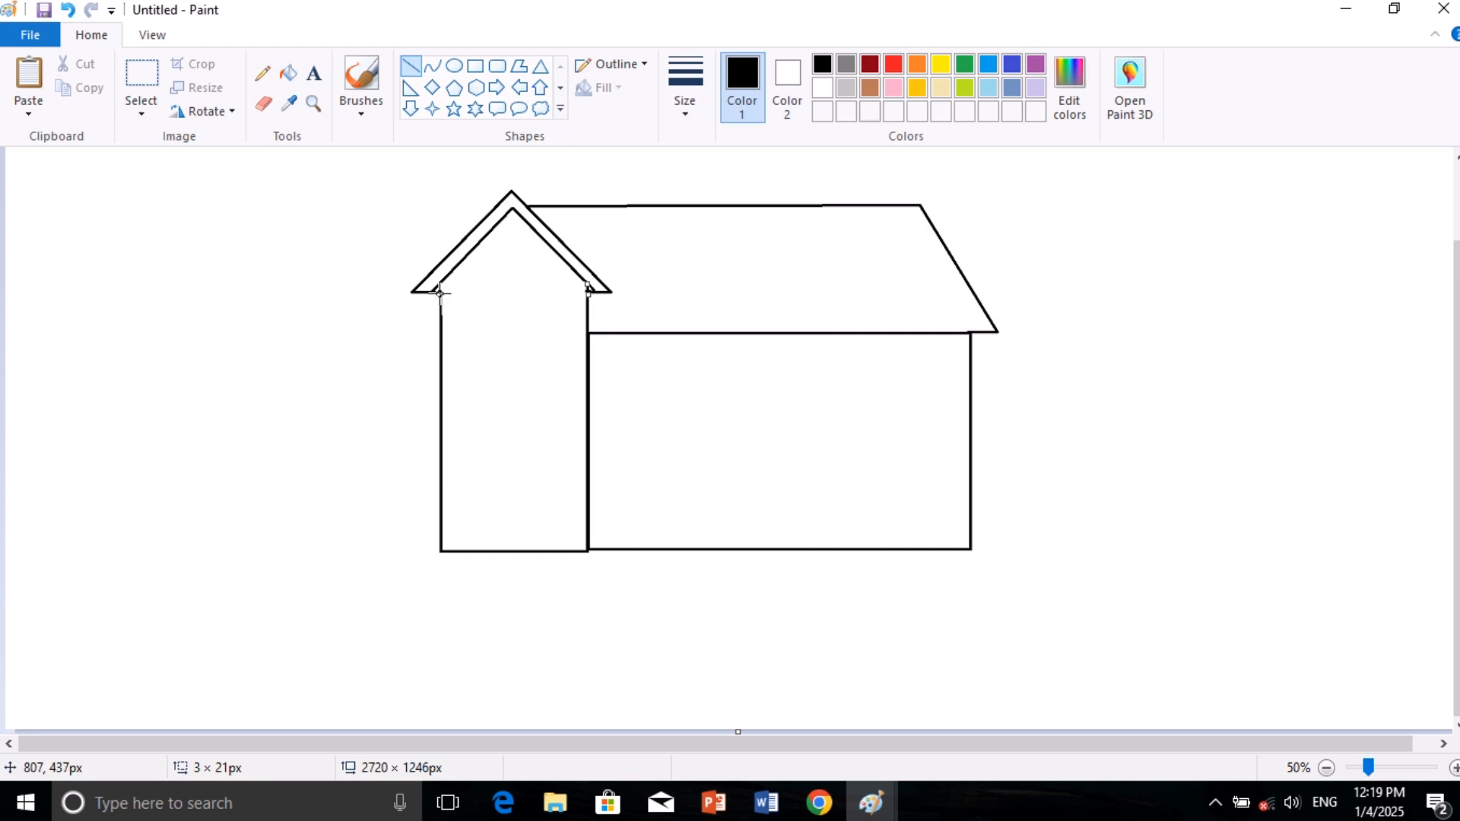
{"action": "left_click_drag", "start_coordinate": [439, 291], "coordinate": [439, 279]}
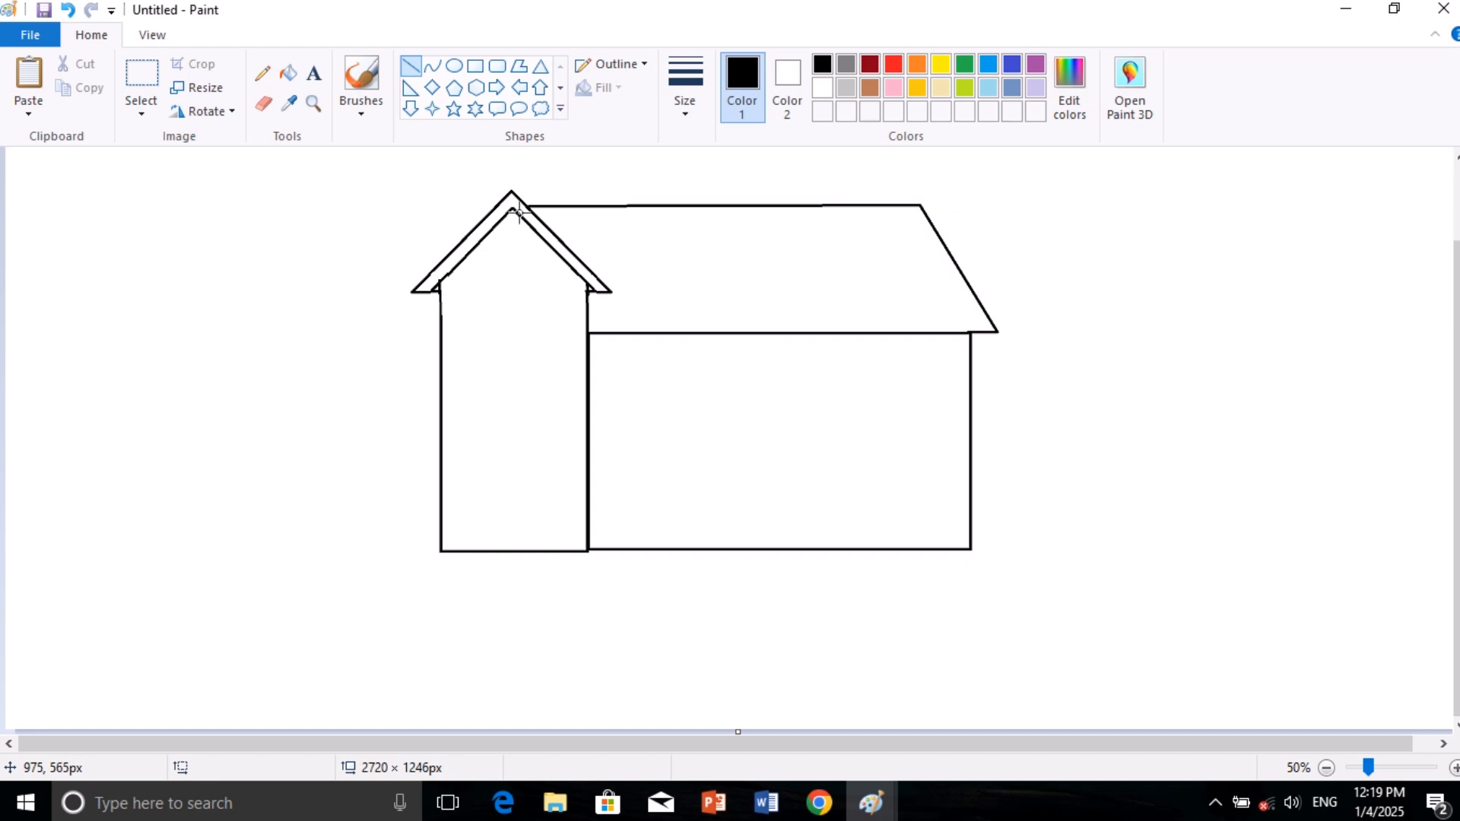
{"action": "mouse_move", "coordinate": [795, 2]}
{"action": "left_click", "coordinate": [590, 47]}
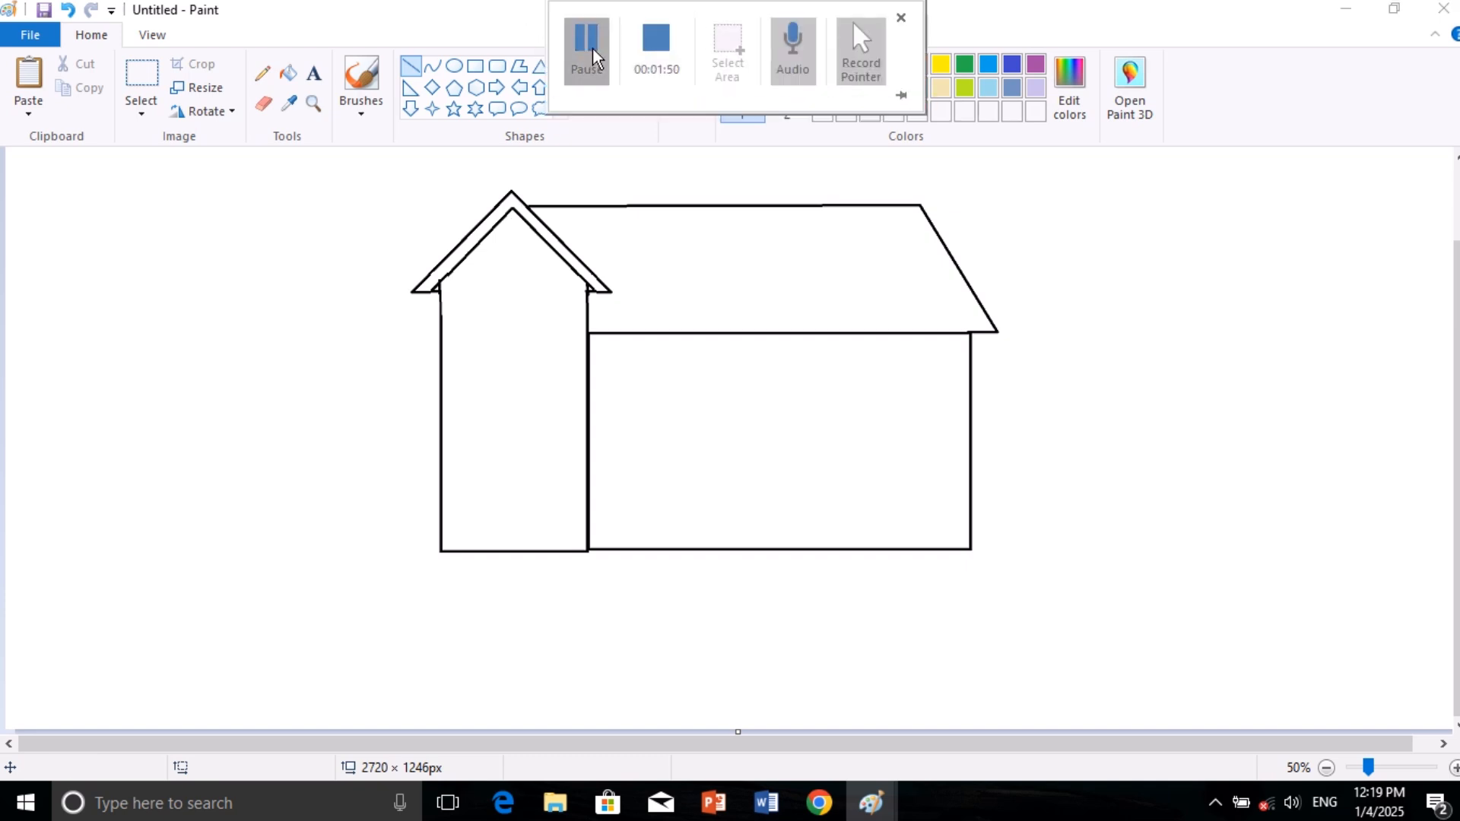
- Erase the stray line ends where the tower walls meet the gable's eaves
{"action": "scroll", "coordinate": [642, 394], "scroll_direction": "up", "scroll_amount": 3, "text": "ctrl"}
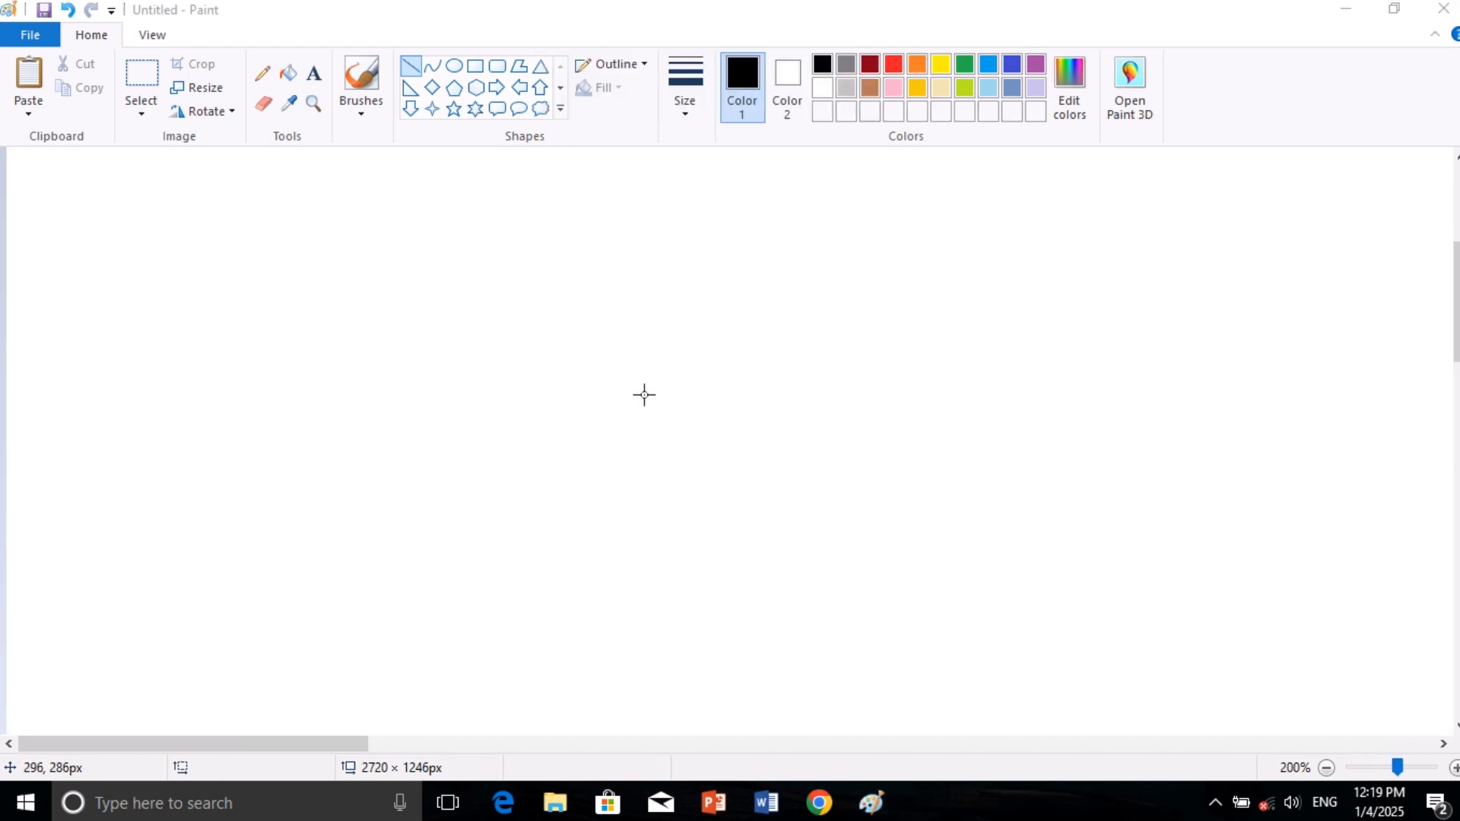
{"action": "scroll", "coordinate": [643, 393], "scroll_direction": "down", "scroll_amount": 1, "text": "ctrl"}
{"action": "scroll", "coordinate": [642, 394], "scroll_direction": "up", "scroll_amount": 2, "text": "ctrl"}
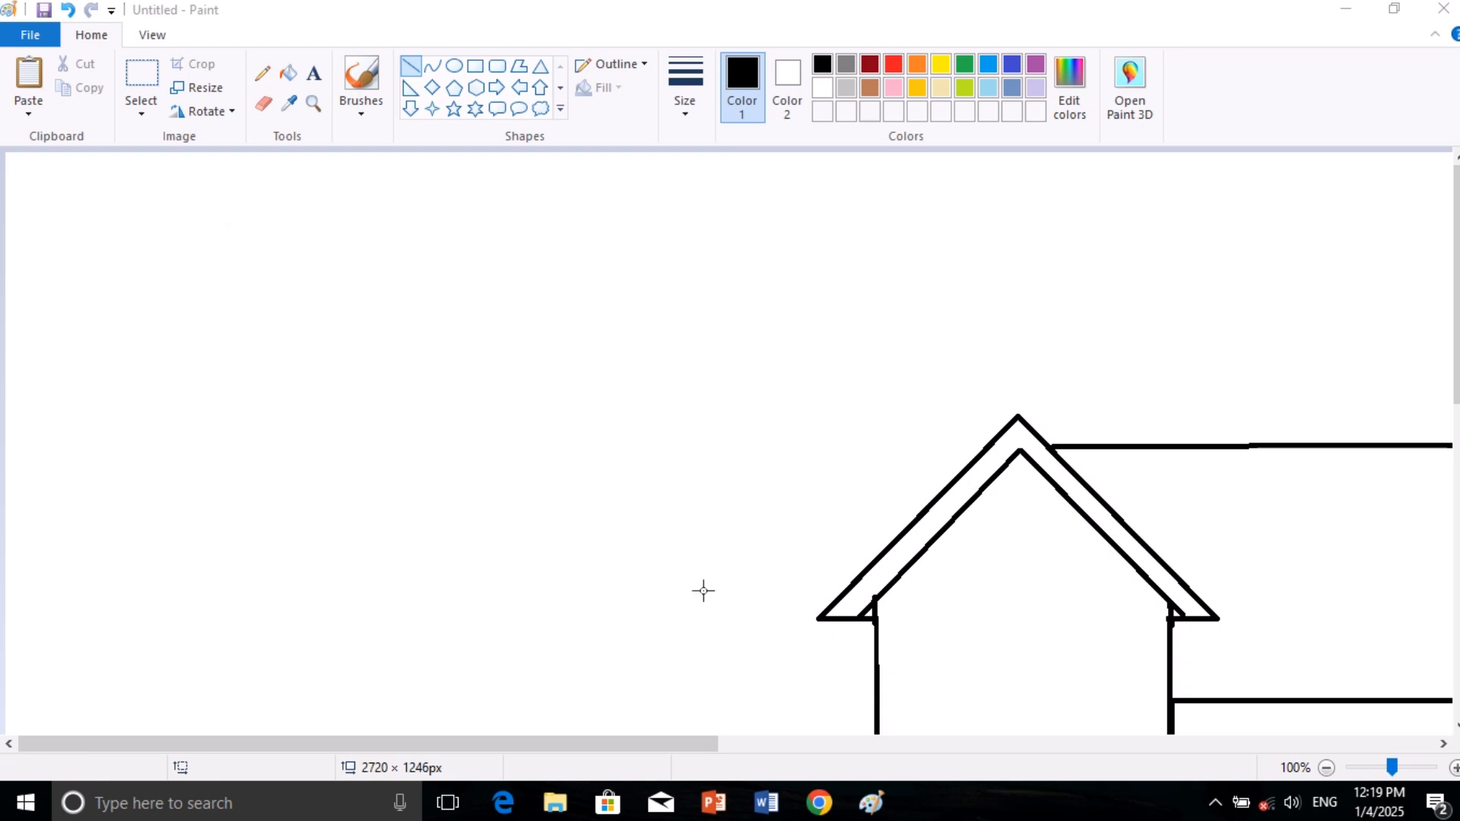
{"action": "left_click_drag", "start_coordinate": [555, 743], "coordinate": [732, 745]}
{"action": "left_click", "coordinate": [287, 73]}
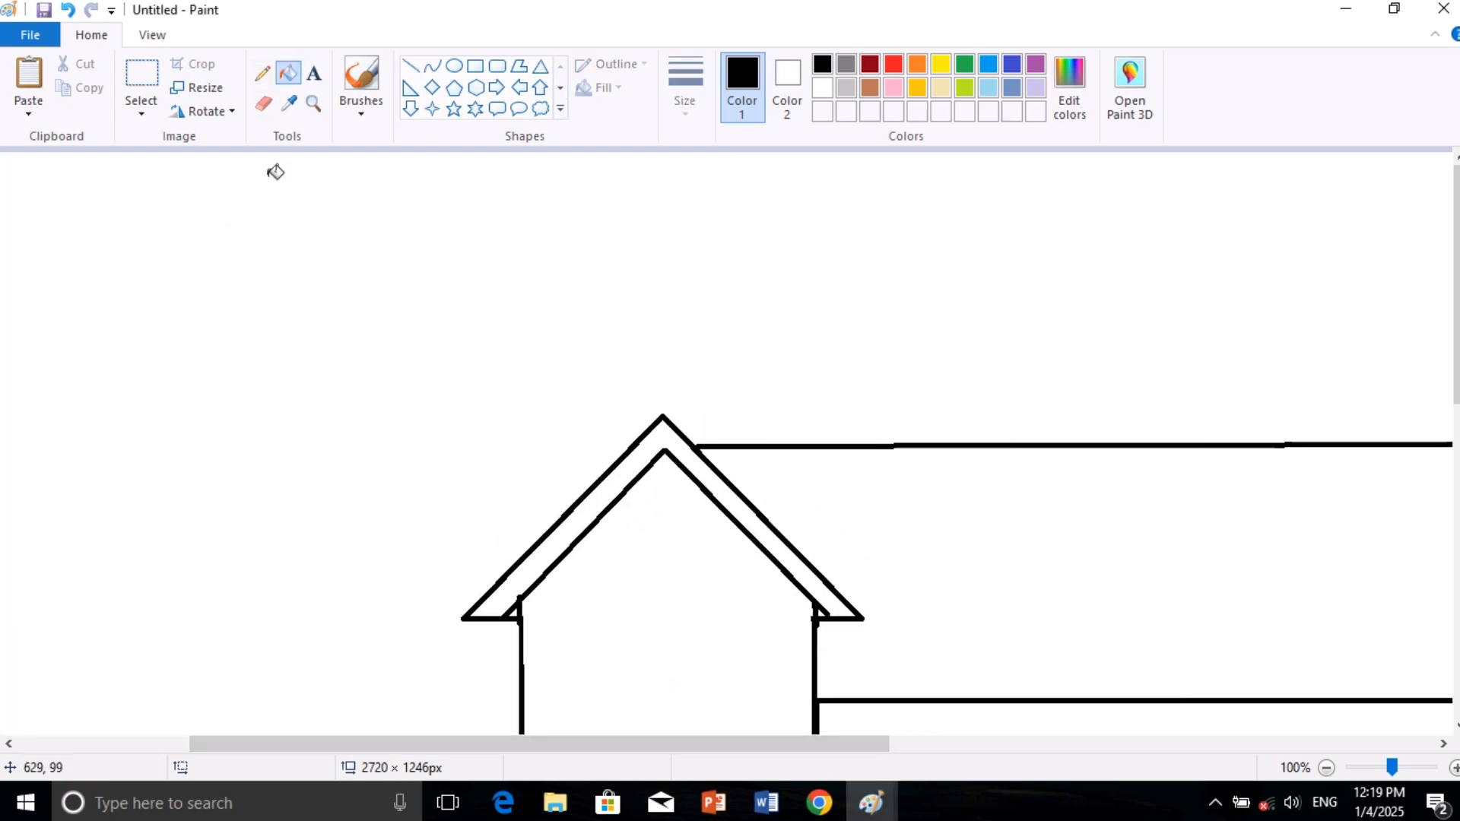
{"action": "left_click", "coordinate": [262, 103]}
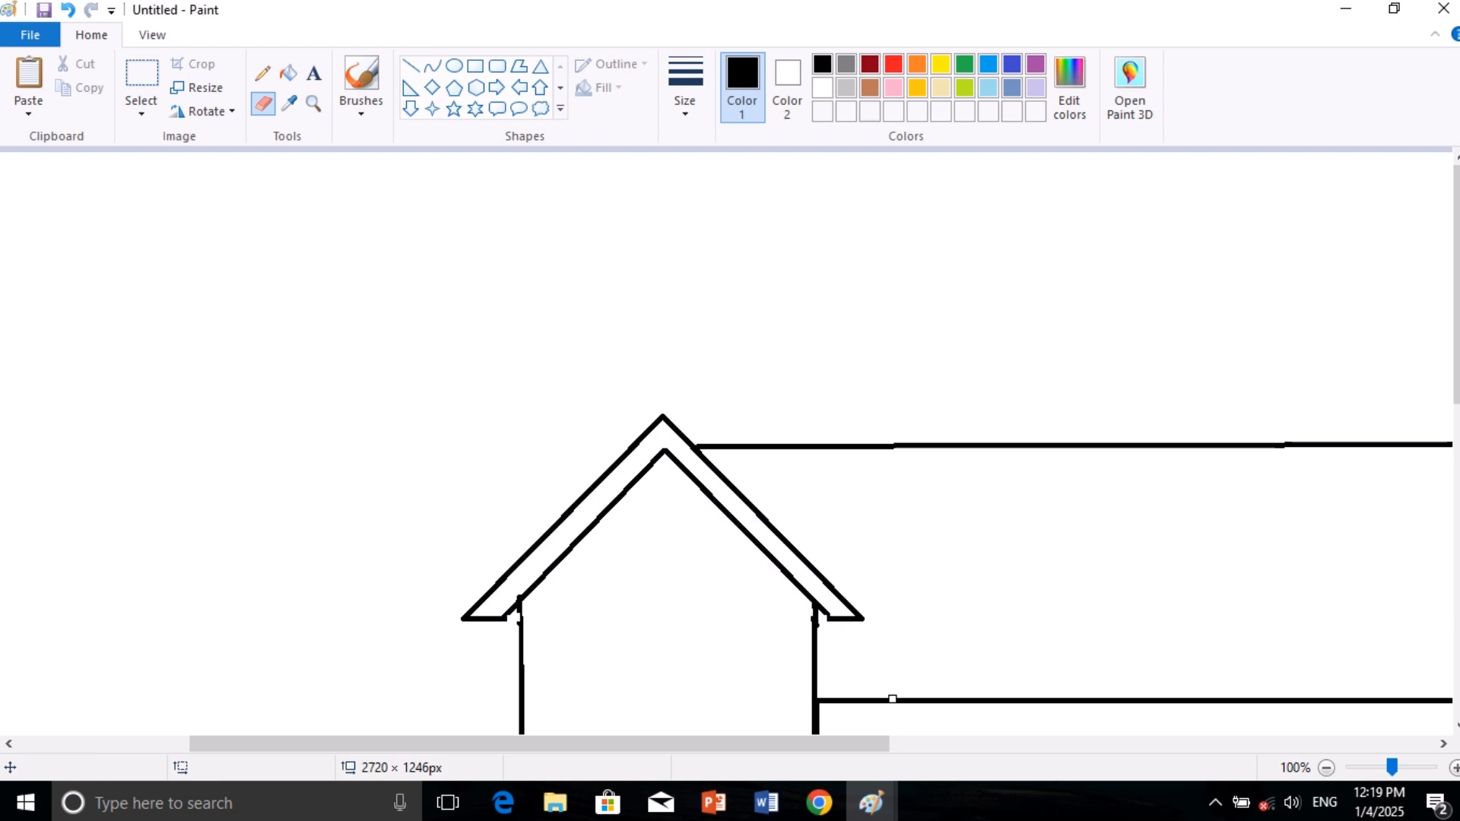
- Draw a doorstep at the base of the main wall and a door about 167 × 299 px centered on top of it
{"action": "scroll", "coordinate": [707, 648], "scroll_direction": "down", "scroll_amount": 1, "text": "ctrl"}
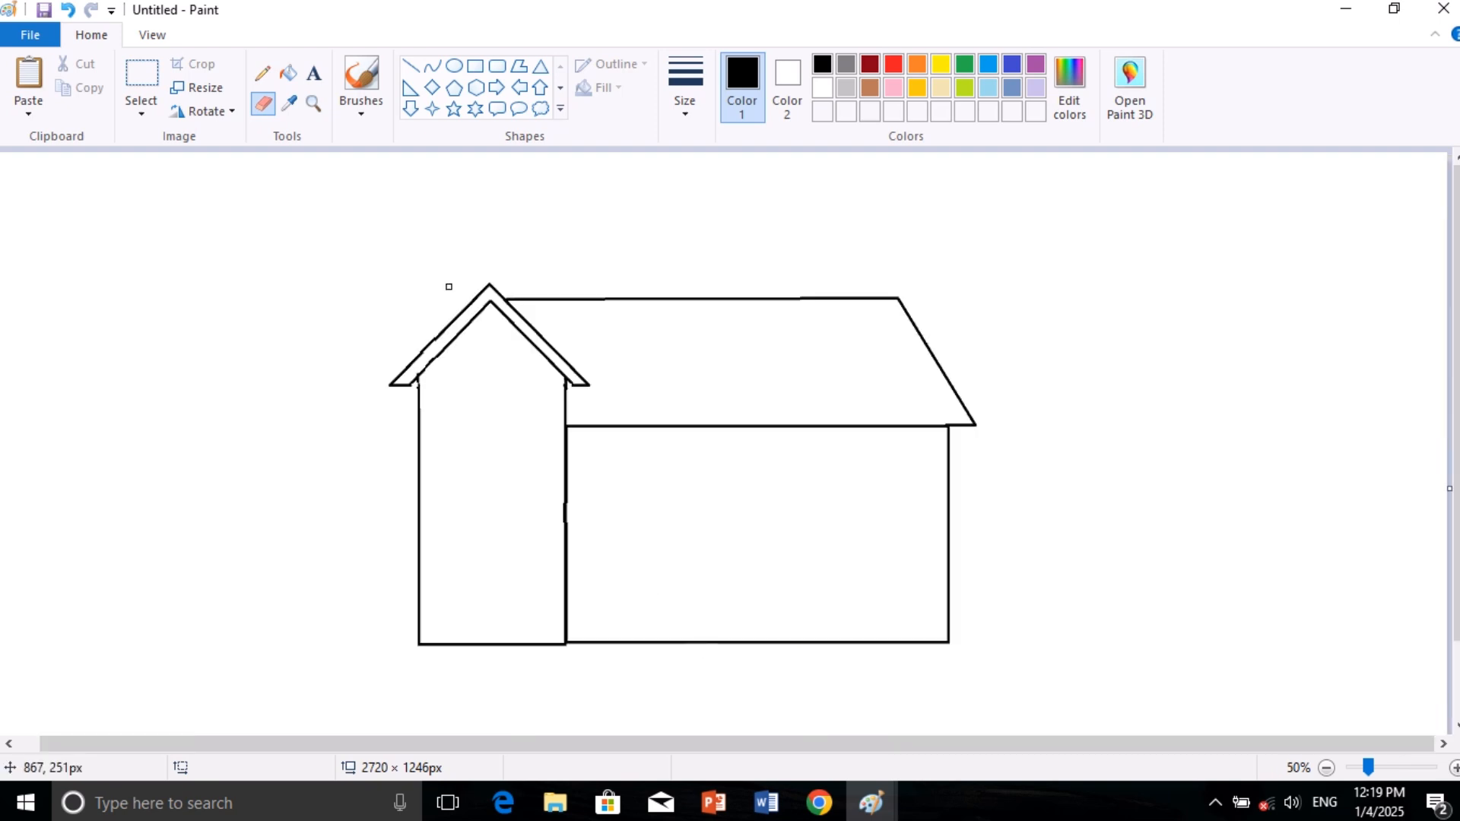
{"action": "left_click", "coordinate": [475, 66]}
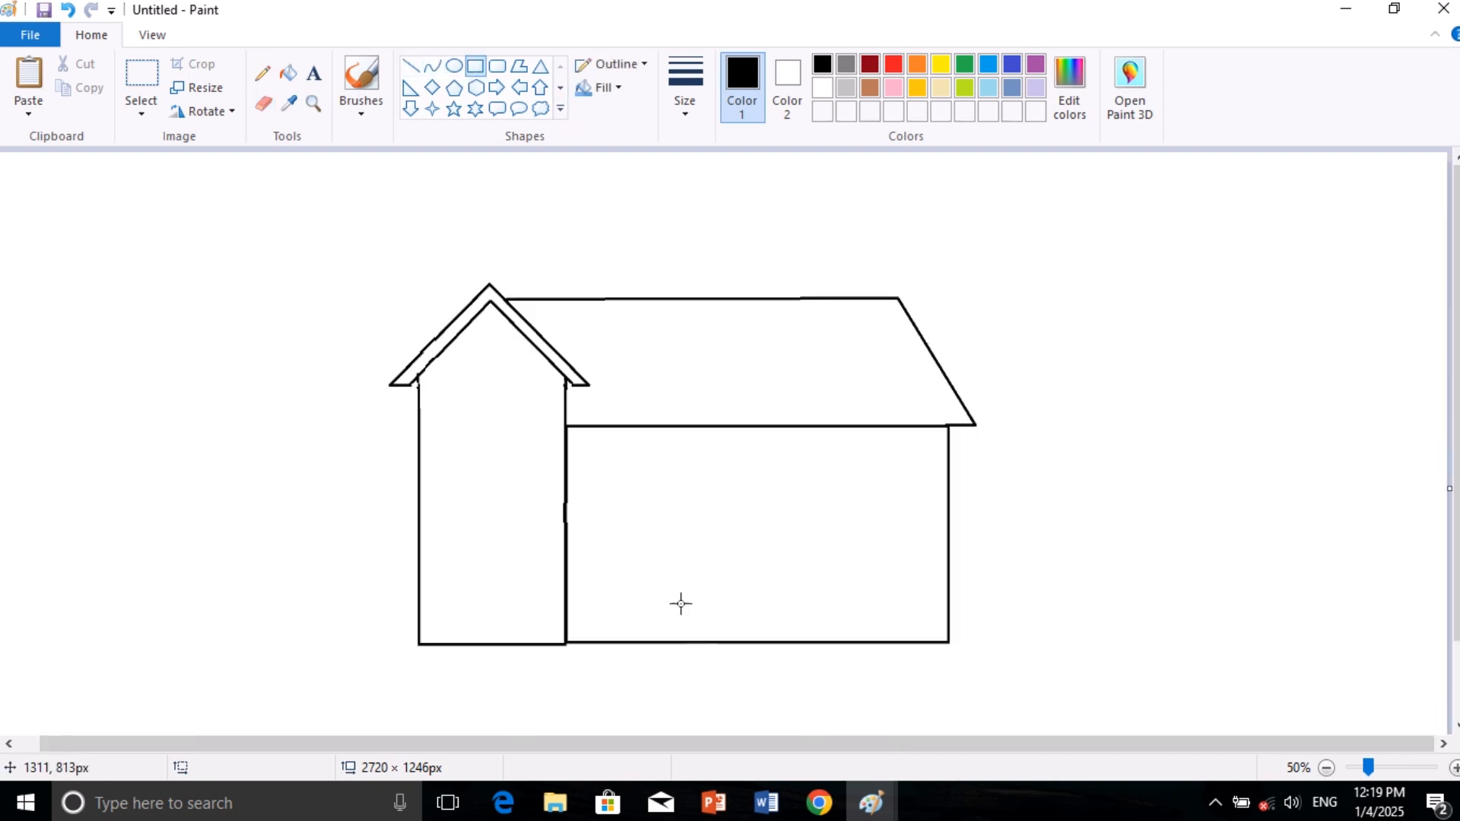
{"action": "left_click_drag", "start_coordinate": [661, 619], "coordinate": [776, 644]}
{"action": "left_click_drag", "start_coordinate": [670, 459], "coordinate": [760, 619]}
{"action": "key", "text": "Right"}
{"action": "key", "text": "Right"}
{"action": "key", "text": "Right"}
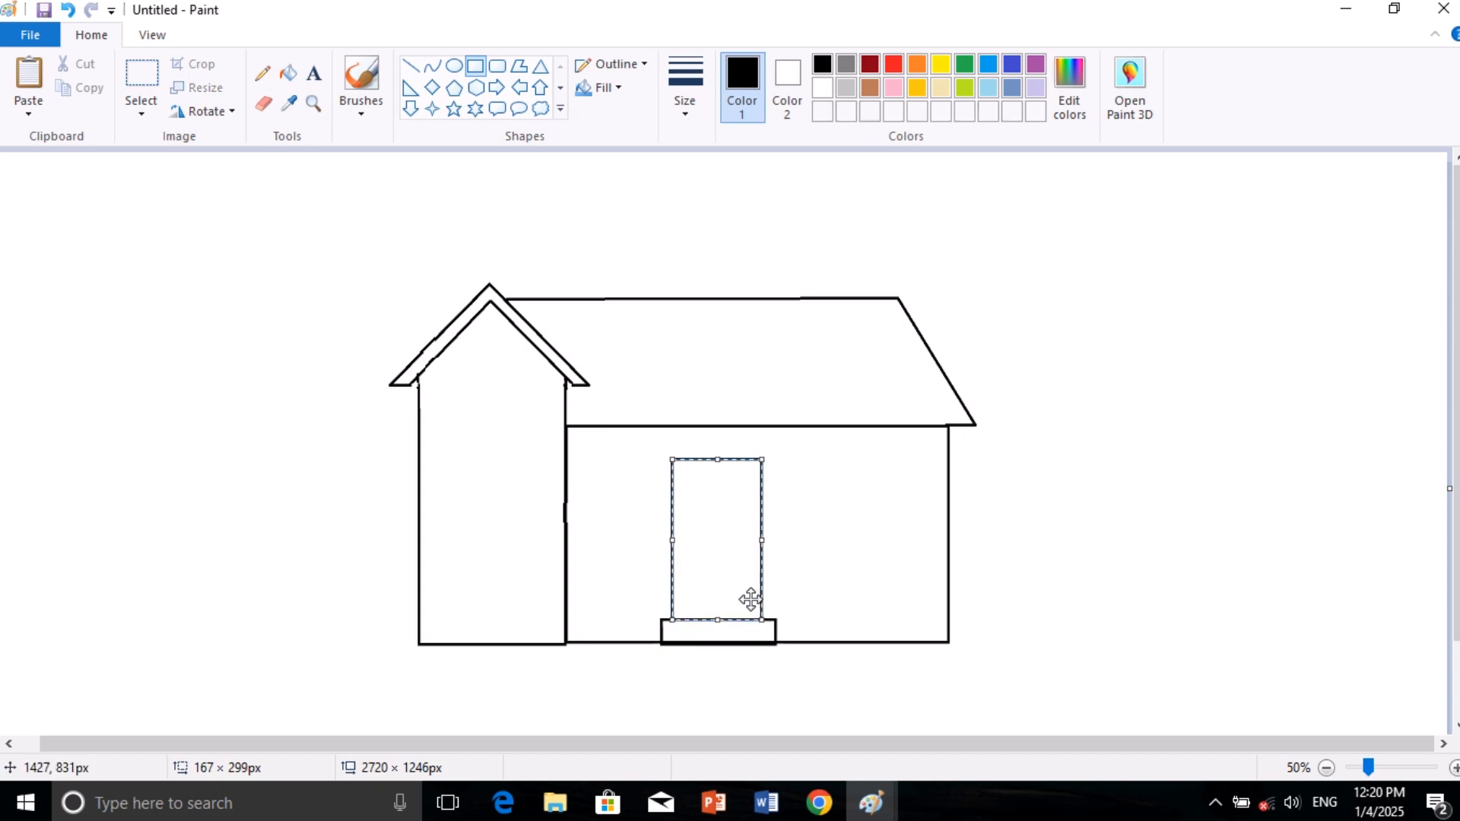
{"action": "left_click", "coordinate": [1058, 544]}
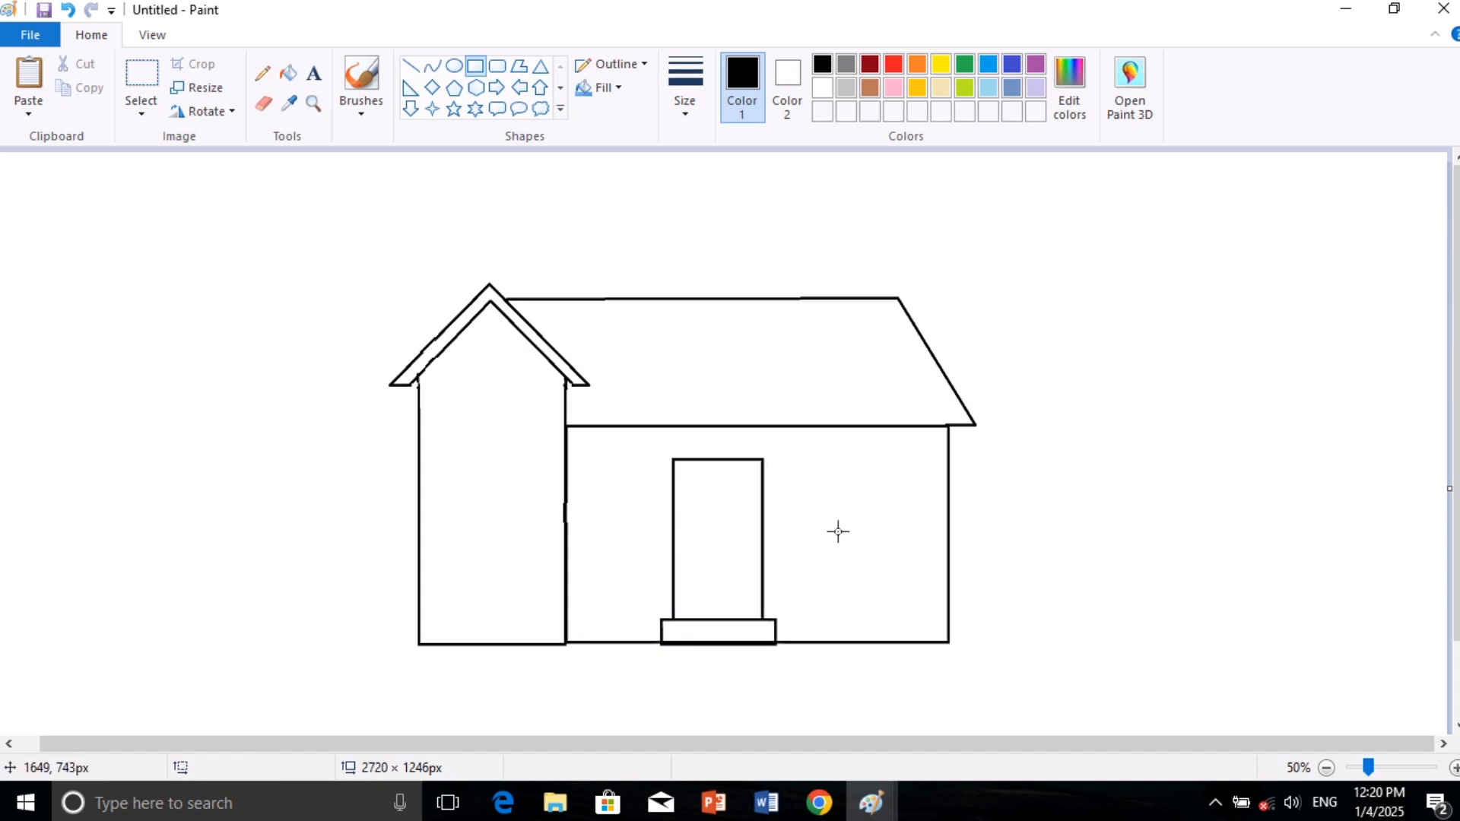
- Draw a small circular doorknob near the left edge of the door, about halfway up
{"action": "left_click", "coordinate": [454, 66]}
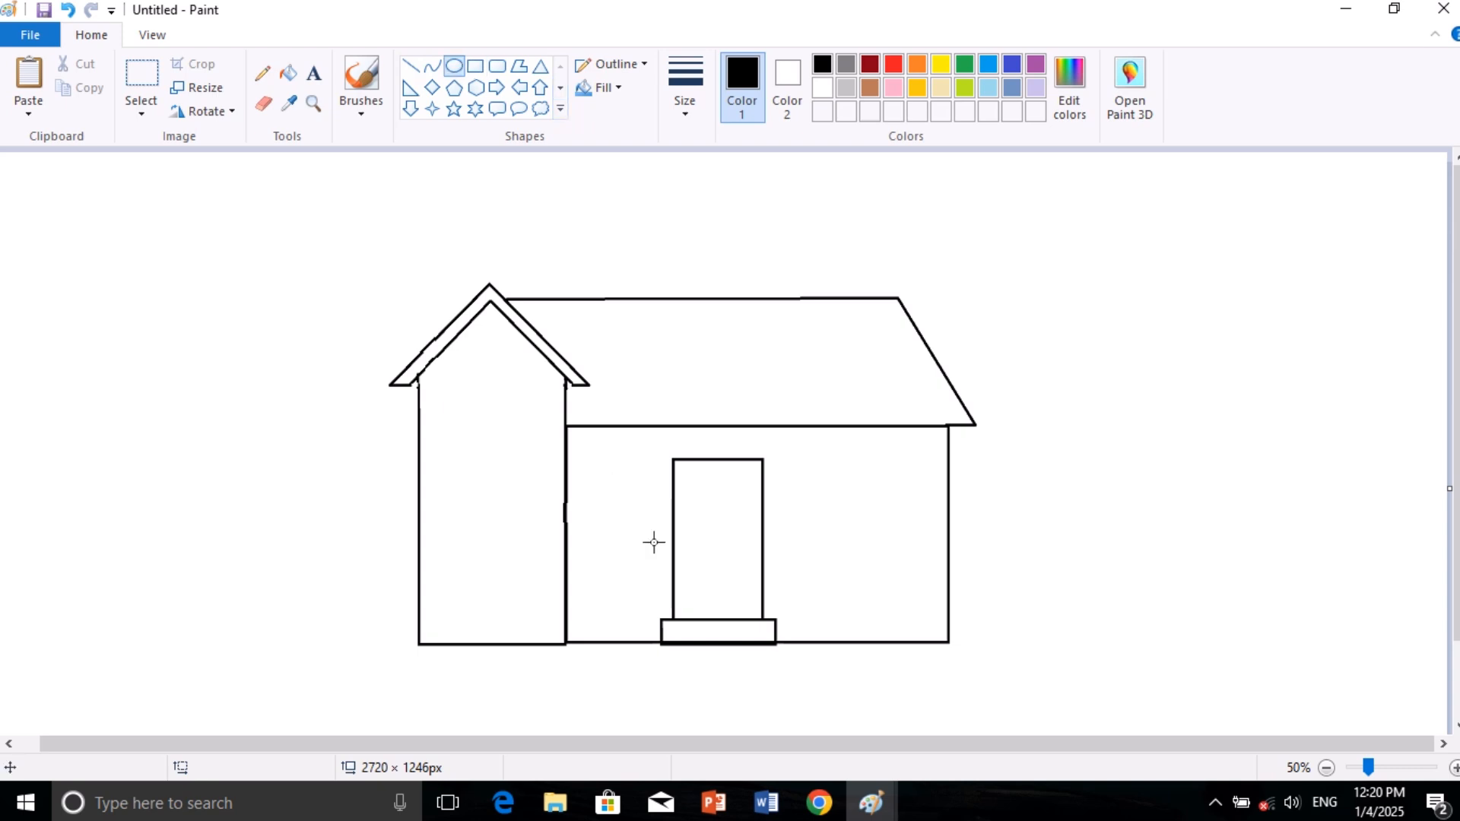
{"action": "left_click_drag", "start_coordinate": [680, 539], "coordinate": [691, 551]}
{"action": "left_click", "coordinate": [1117, 512]}
- Draw a window right of the door with an outer frame about 215 × 107 px, an inner frame about 183 × 81 px and a vertical divider
{"action": "left_click", "coordinate": [477, 67]}
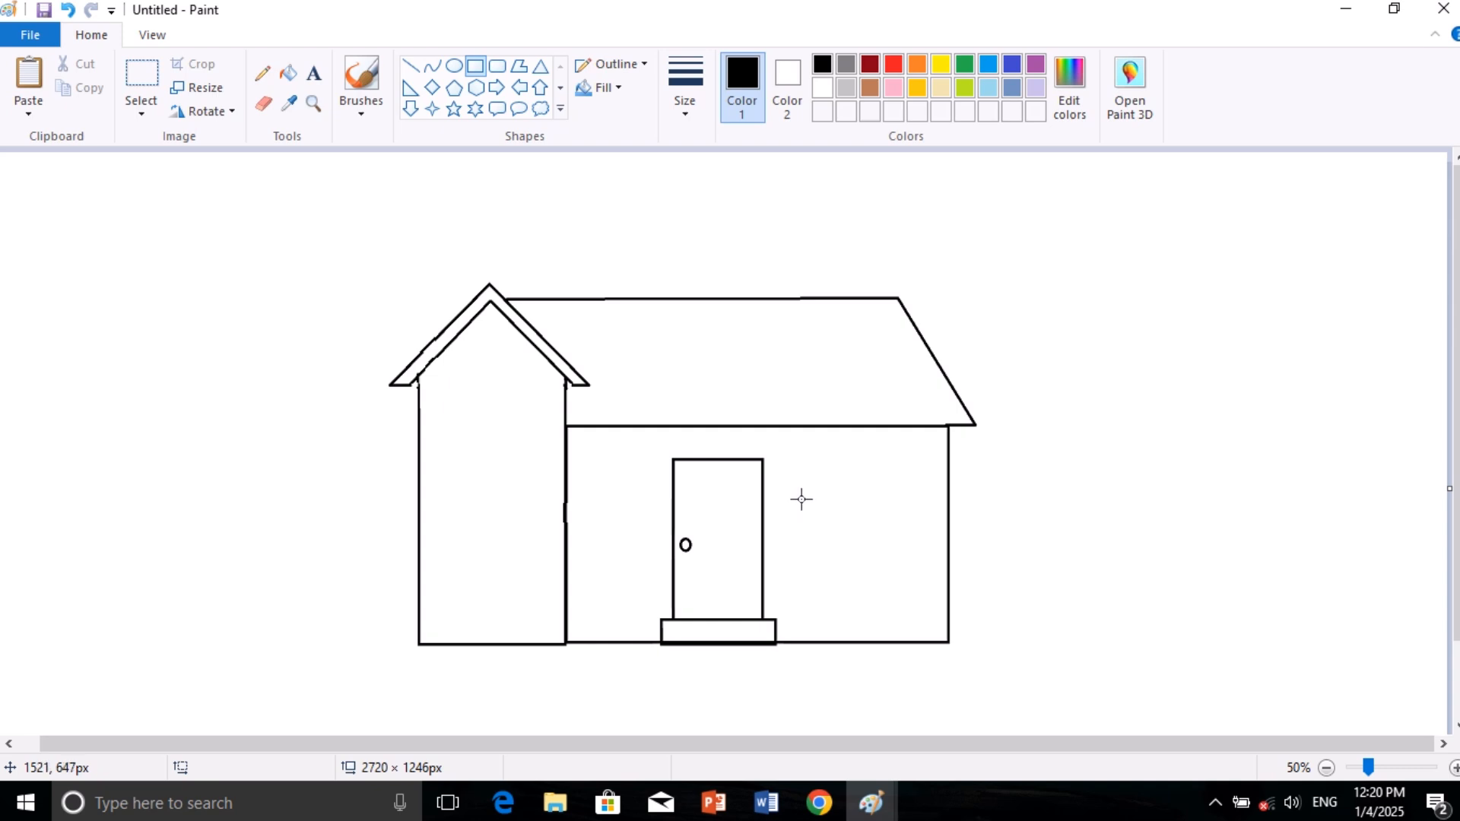
{"action": "left_click_drag", "start_coordinate": [801, 493], "coordinate": [917, 549]}
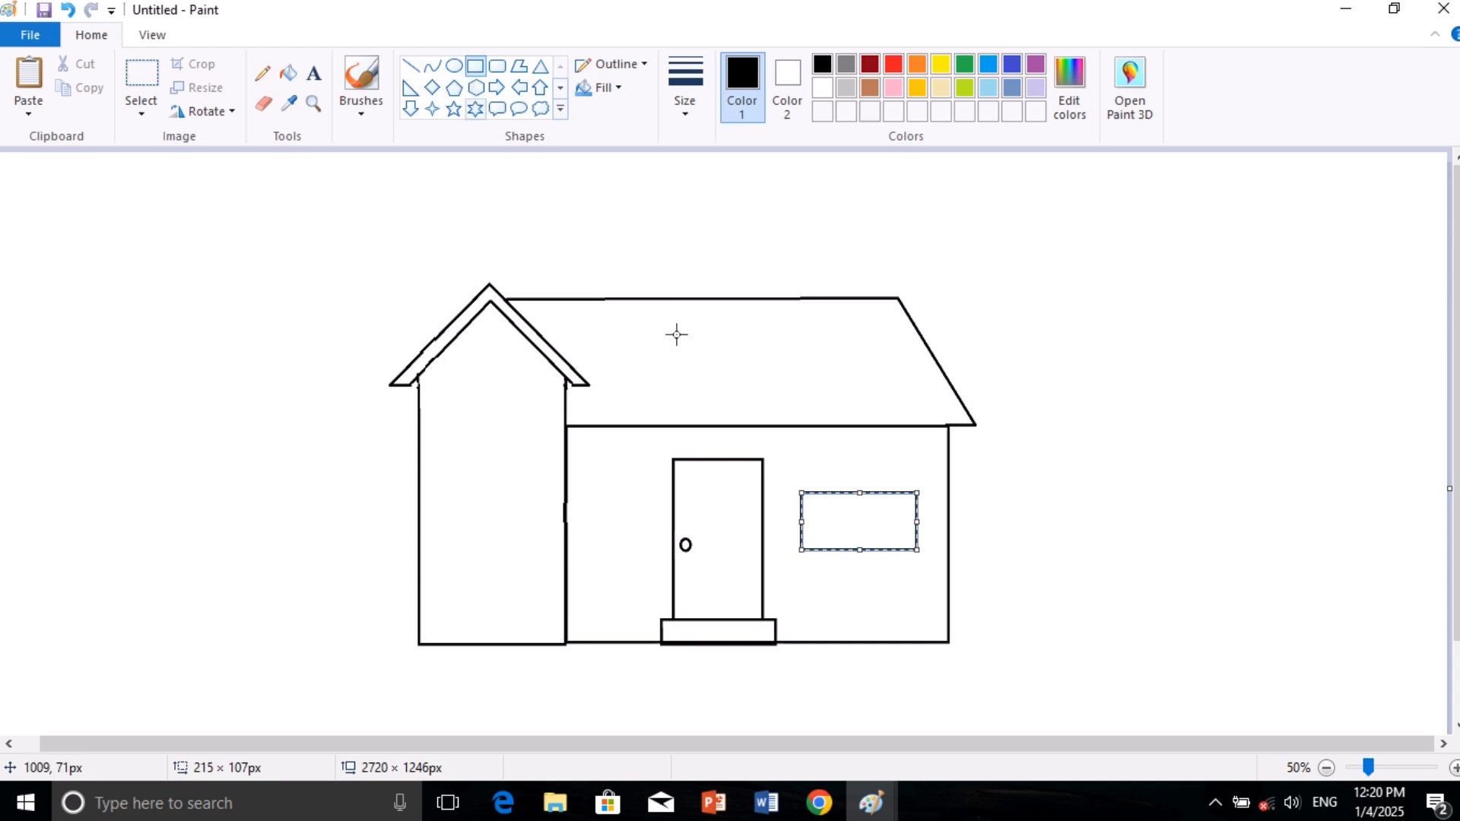
{"action": "left_click", "coordinate": [814, 463]}
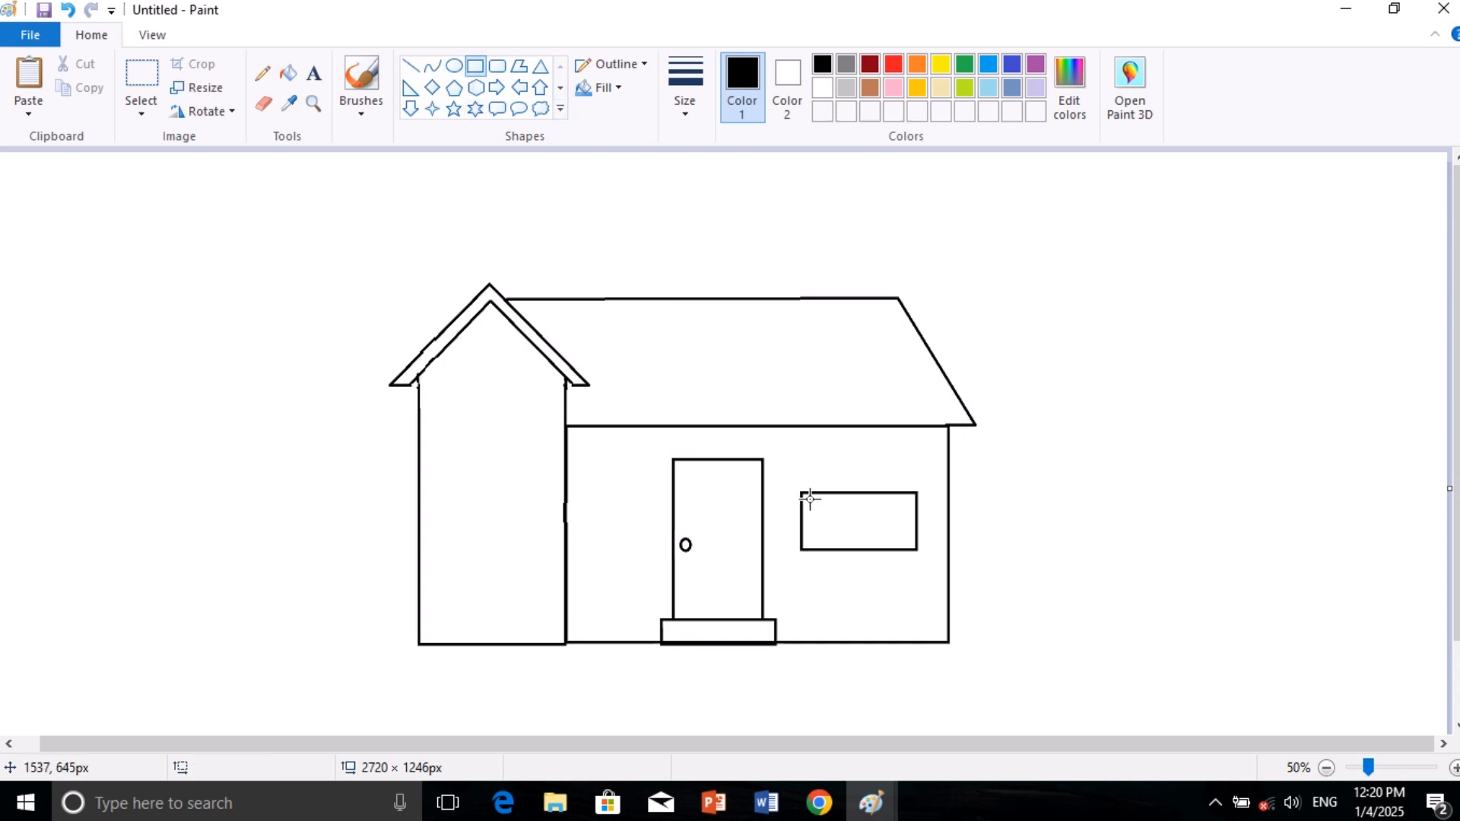
{"action": "left_click_drag", "start_coordinate": [809, 498], "coordinate": [859, 542]}
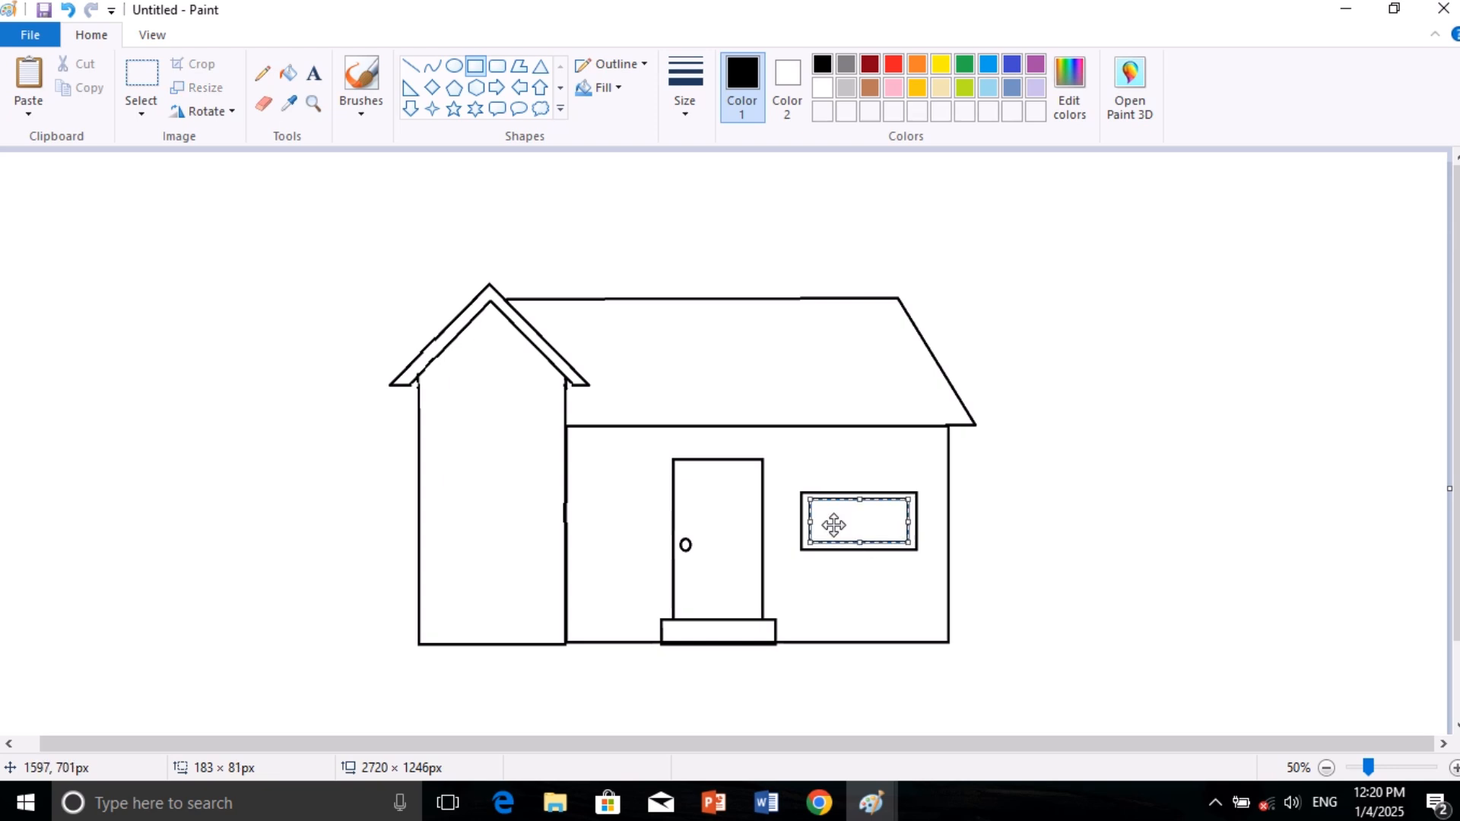
{"action": "left_click", "coordinate": [1223, 461]}
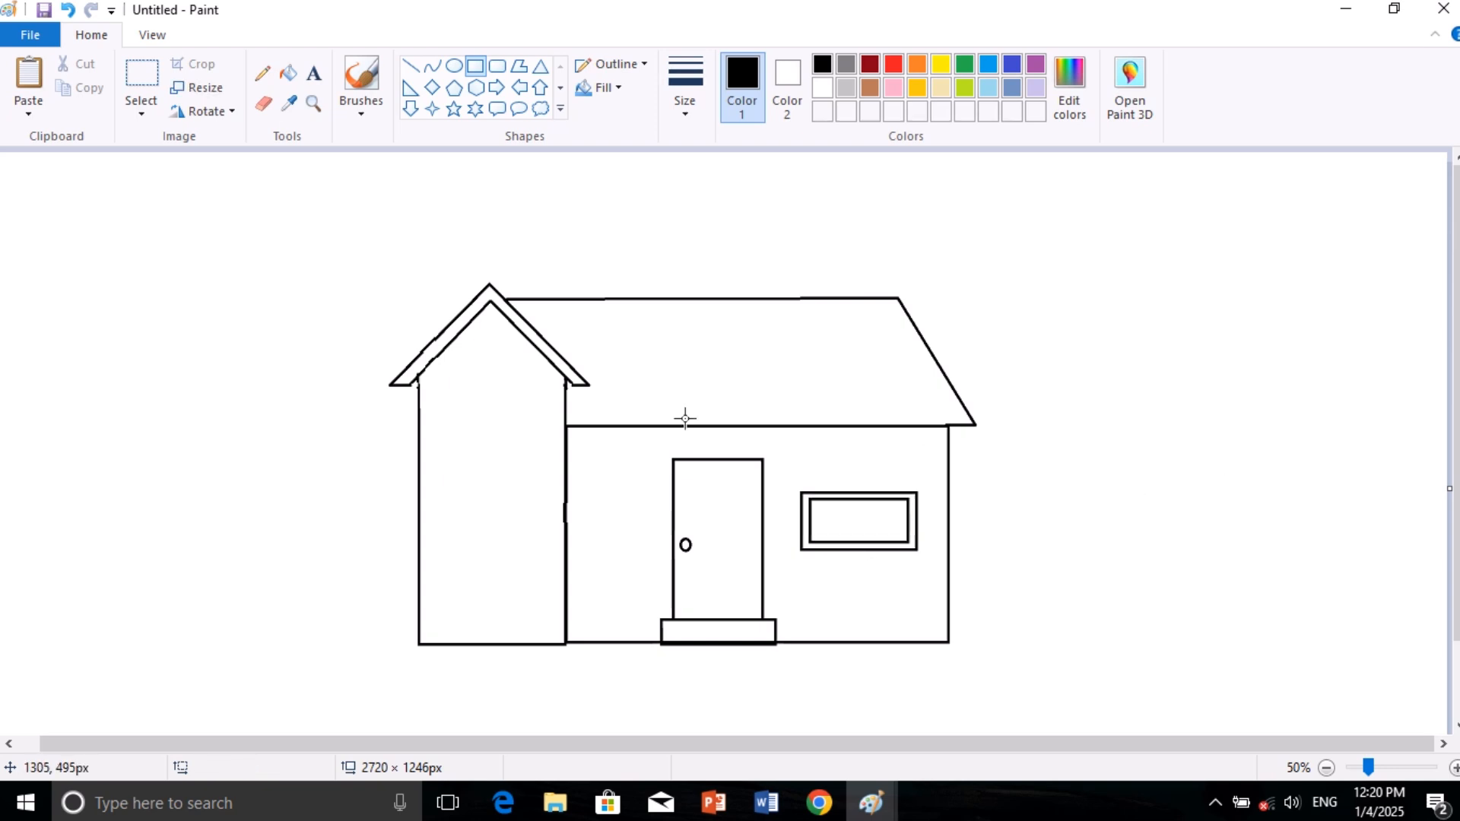
{"action": "left_click", "coordinate": [411, 67]}
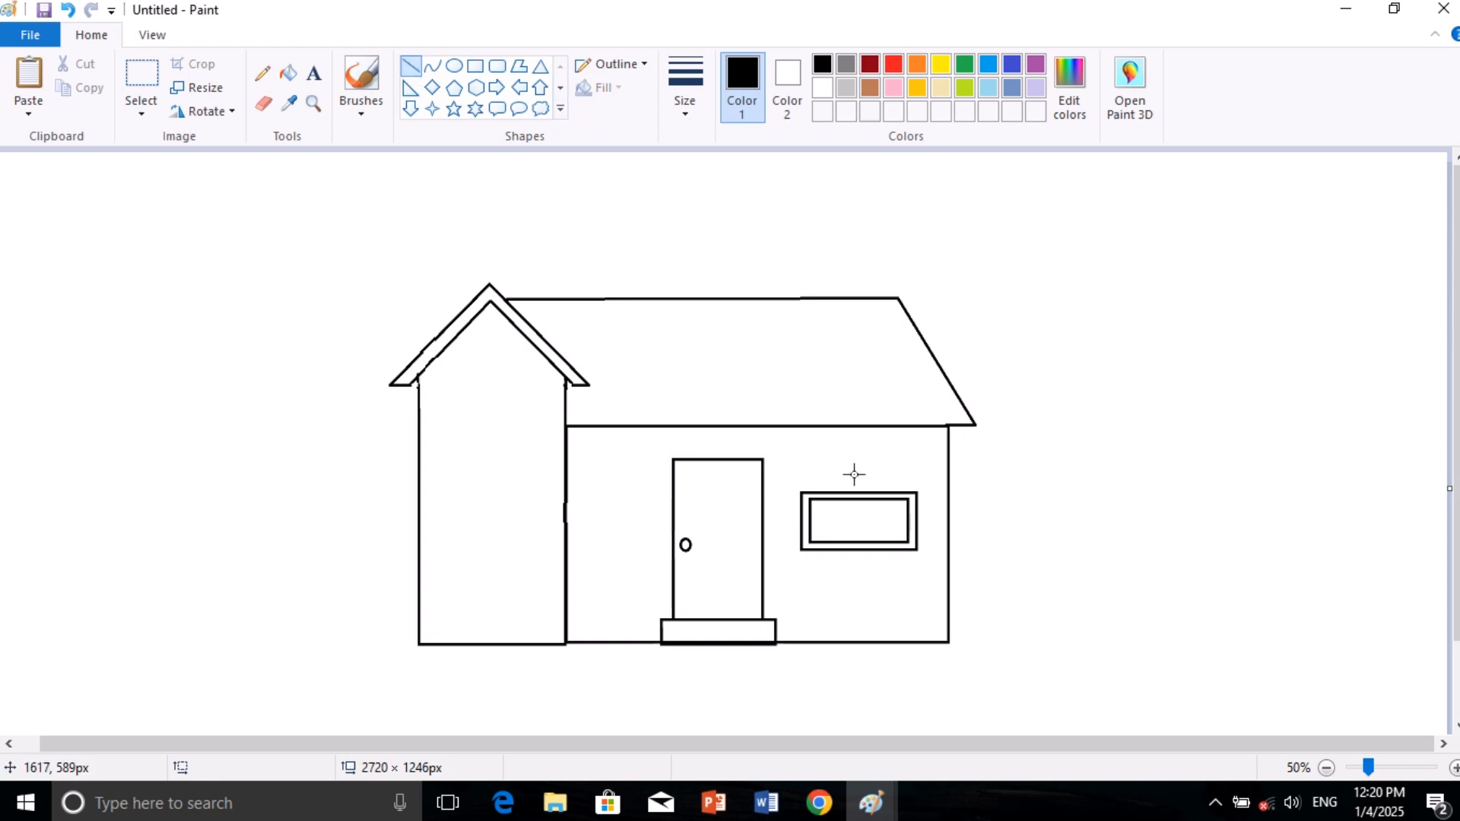
{"action": "left_click_drag", "start_coordinate": [853, 499], "coordinate": [854, 542]}
- Draw a window on the tower's lower part with an outer frame about 235 × 117 px and an inner frame about 207 × 89 px
{"action": "left_click", "coordinate": [475, 66]}
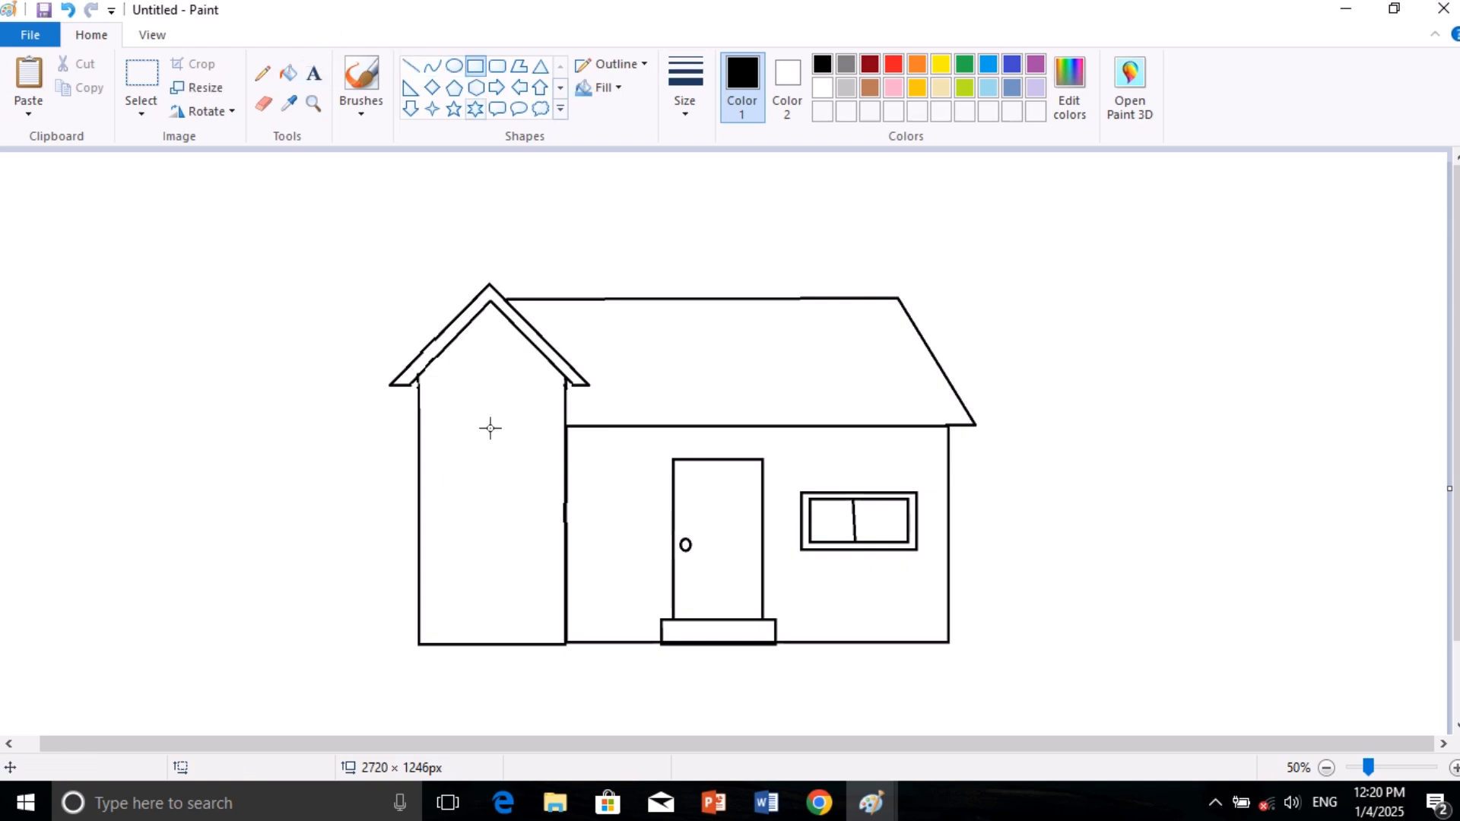
{"action": "left_click_drag", "start_coordinate": [430, 475], "coordinate": [557, 538]}
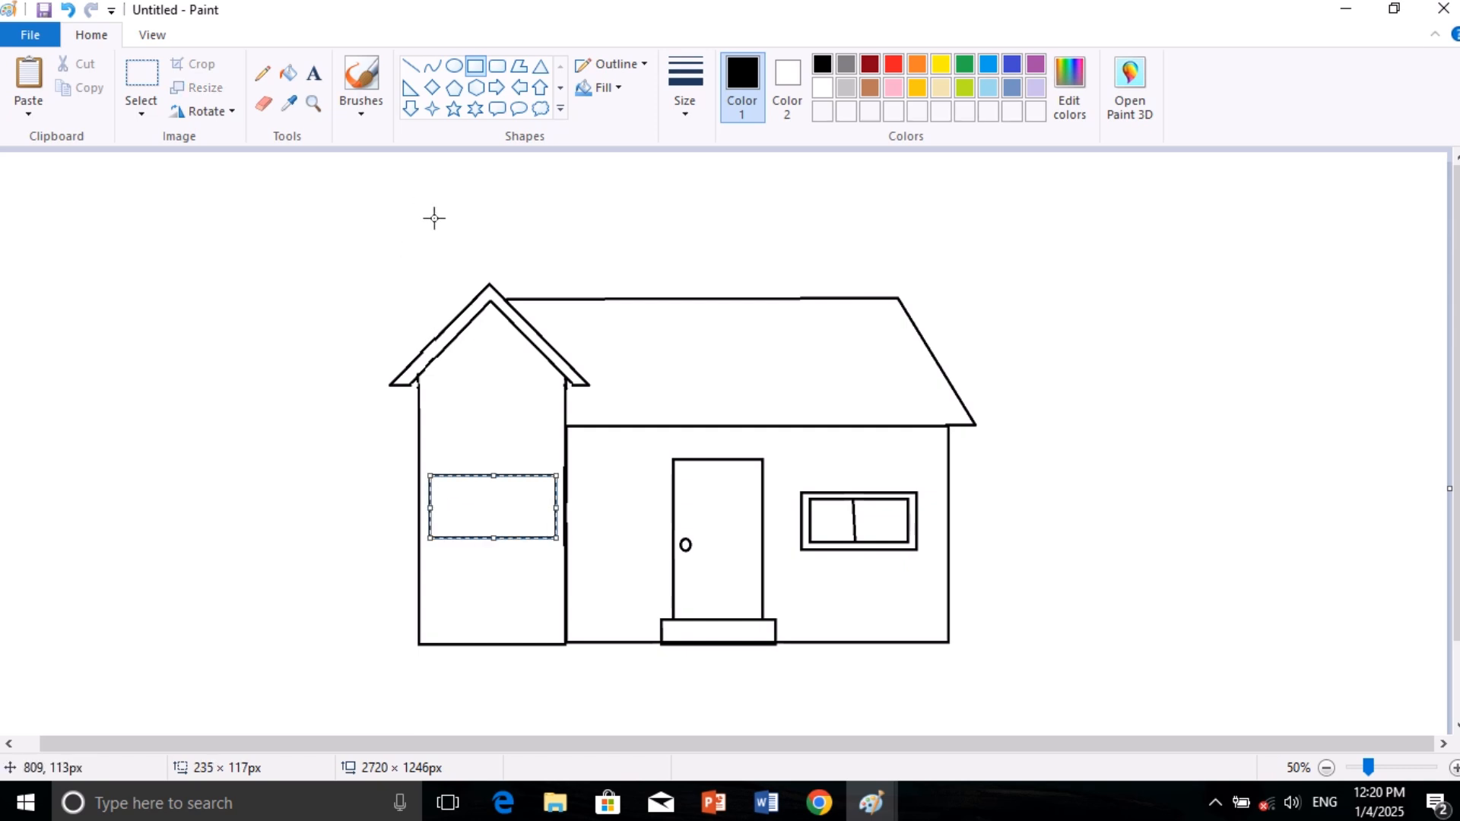
{"action": "left_click", "coordinate": [505, 404]}
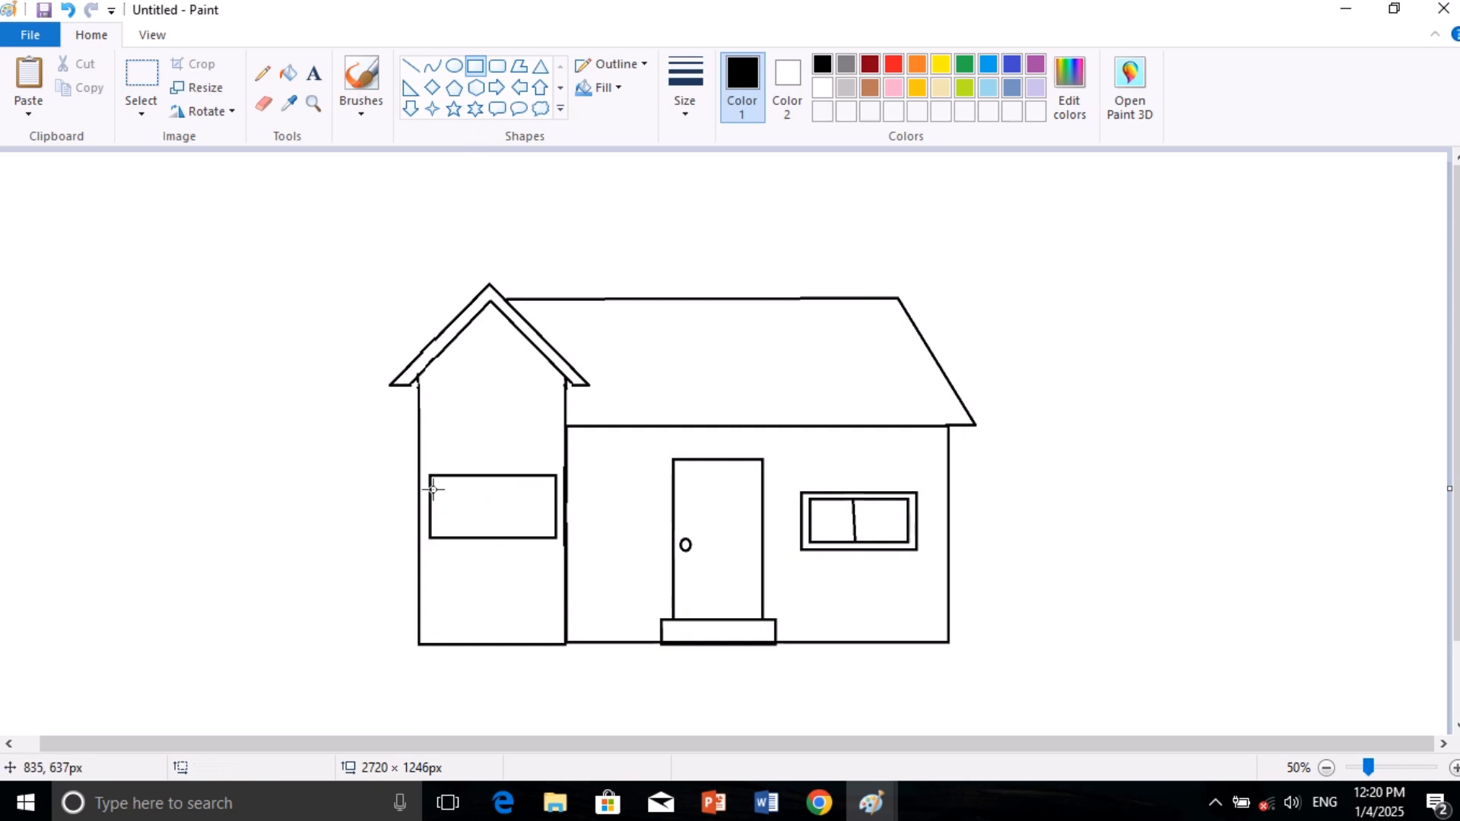
{"action": "left_click_drag", "start_coordinate": [435, 480], "coordinate": [548, 530]}
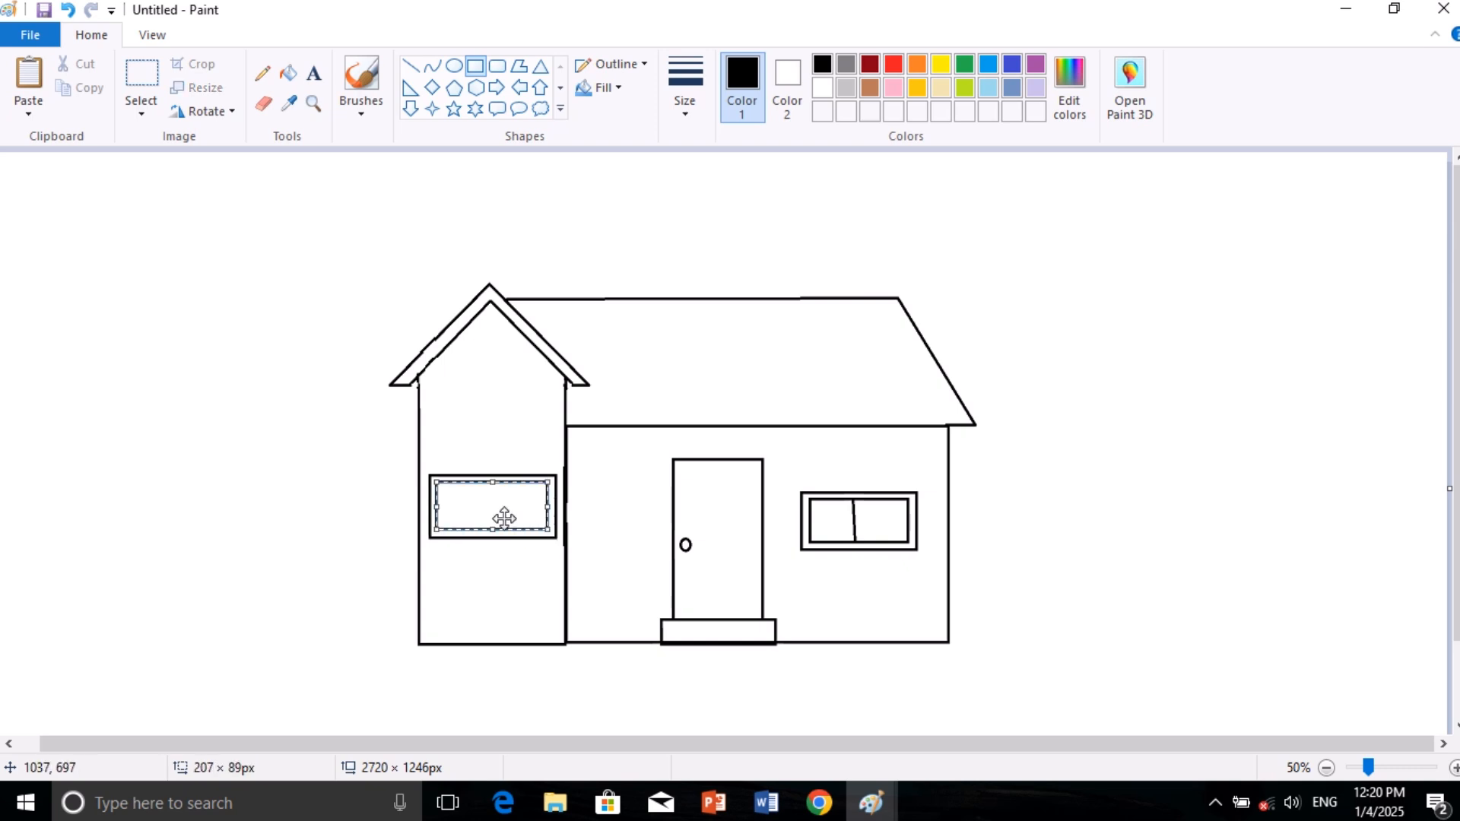
{"action": "left_click_drag", "start_coordinate": [441, 505], "coordinate": [439, 505]}
{"action": "left_click", "coordinate": [320, 363]}
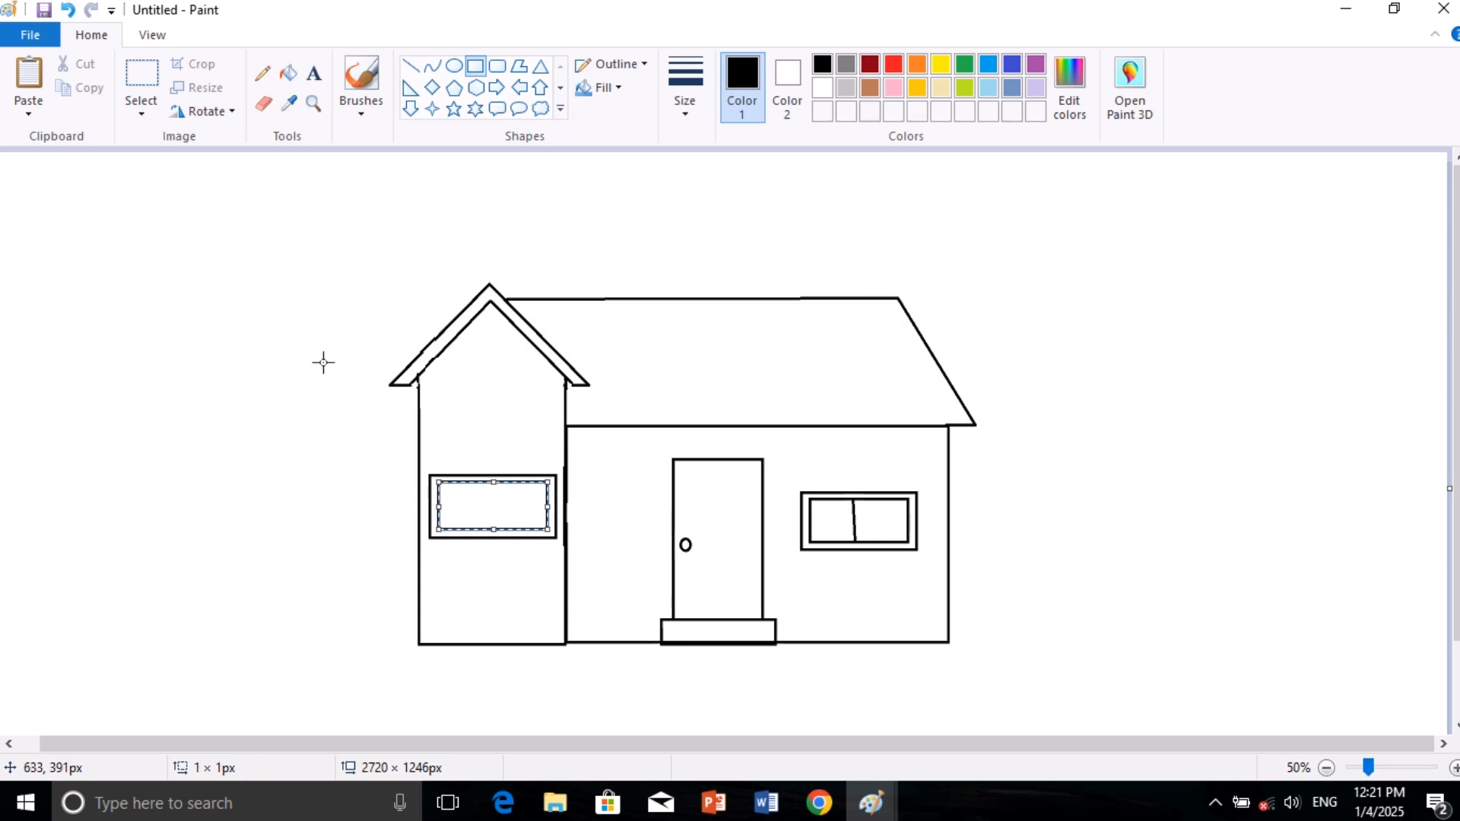
- Divide the tower's lower window into four panes with a vertical and a horizontal line
{"action": "left_click", "coordinate": [415, 67]}
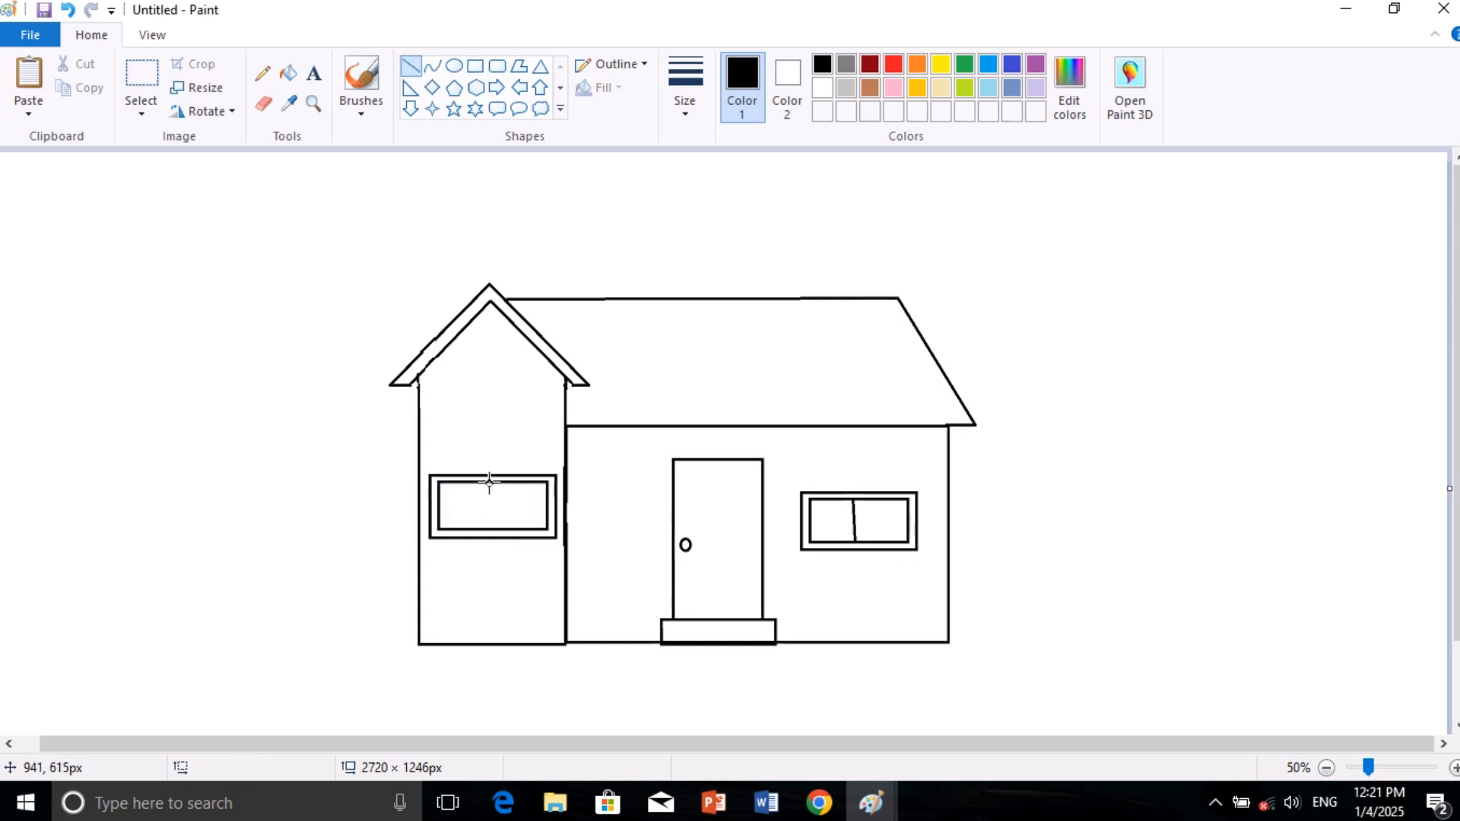
{"action": "left_click_drag", "start_coordinate": [491, 481], "coordinate": [488, 530]}
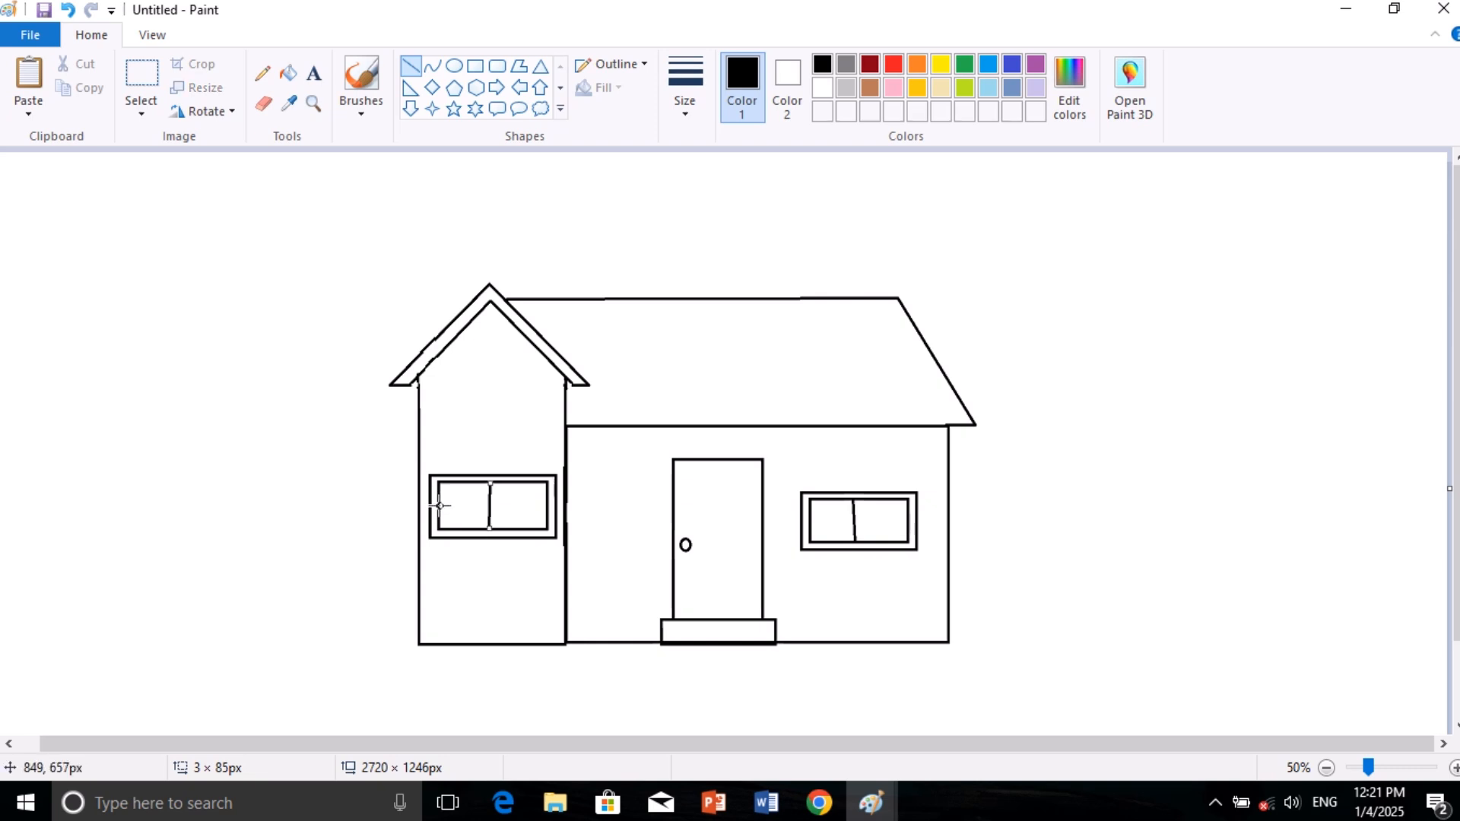
{"action": "left_click_drag", "start_coordinate": [439, 504], "coordinate": [548, 506]}
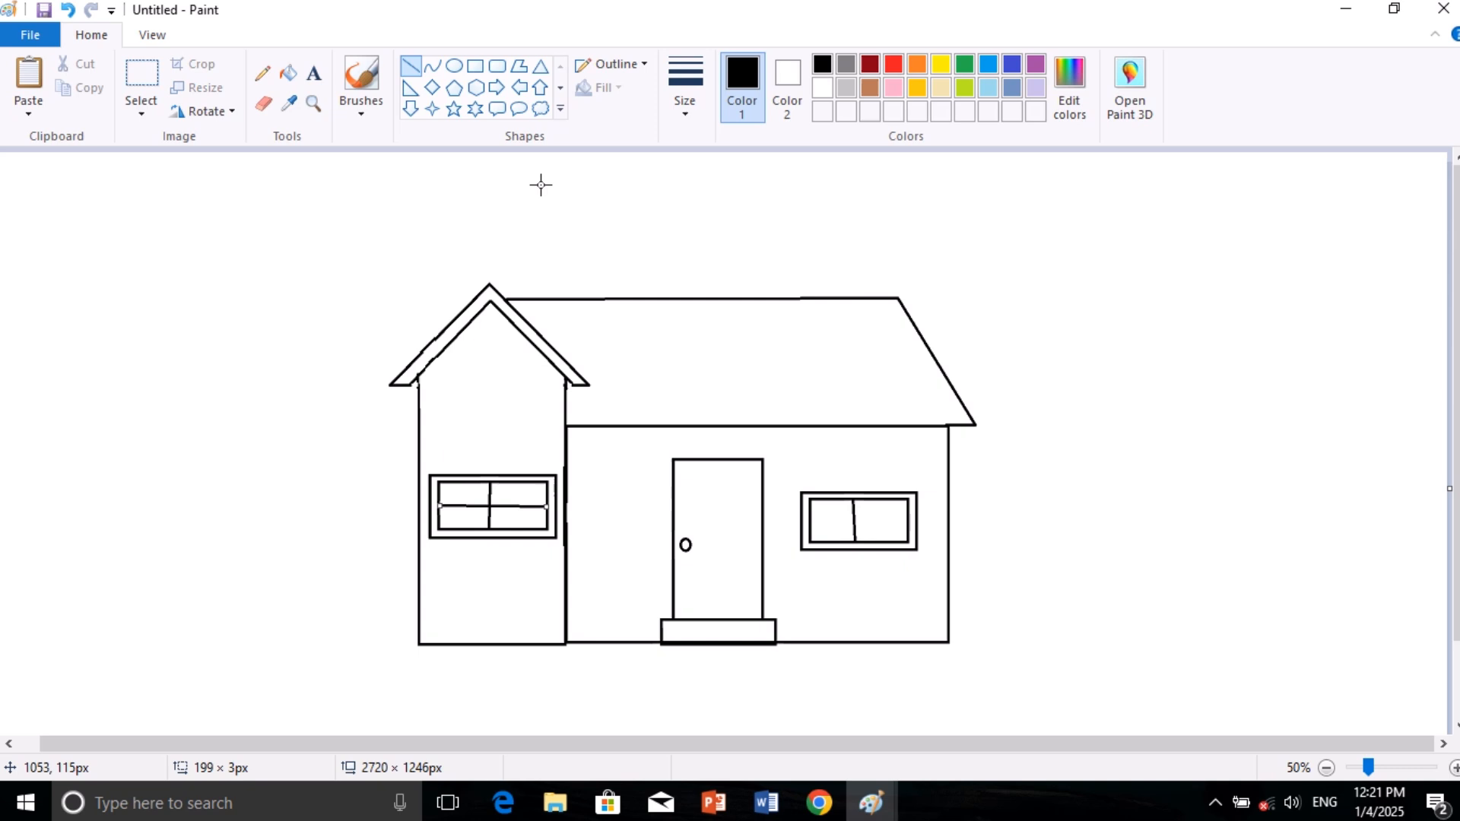
- Draw a window about 153 × 109 px under the tower's gable and split it into four panes with two crossing lines
{"action": "left_click", "coordinate": [475, 66]}
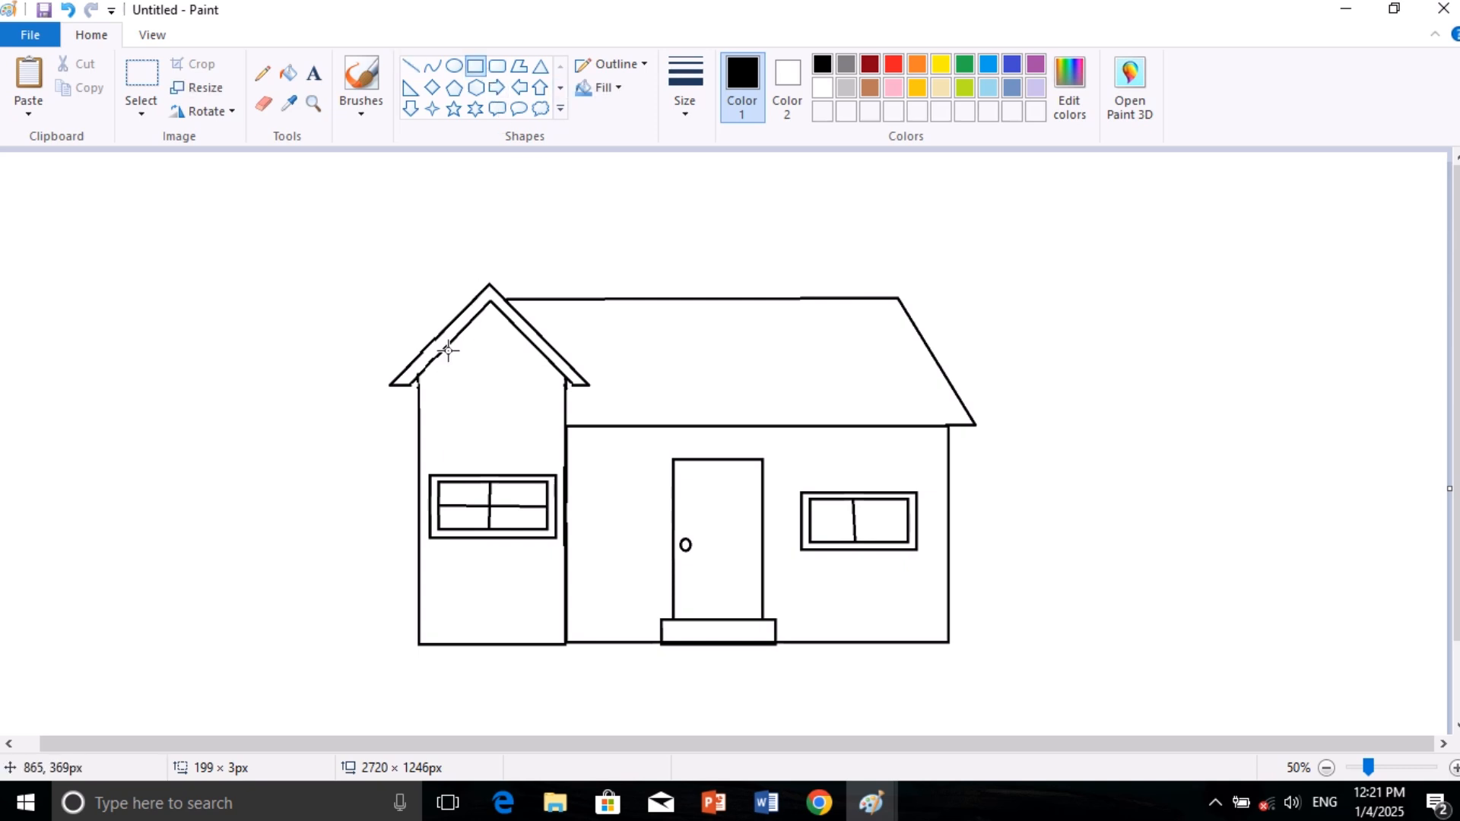
{"action": "mouse_move", "coordinate": [448, 349]}
{"action": "left_mouse_down"}
{"action": "mouse_move", "coordinate": [532, 407]}
{"action": "mouse_move", "coordinate": [501, 388]}
{"action": "left_mouse_up"}
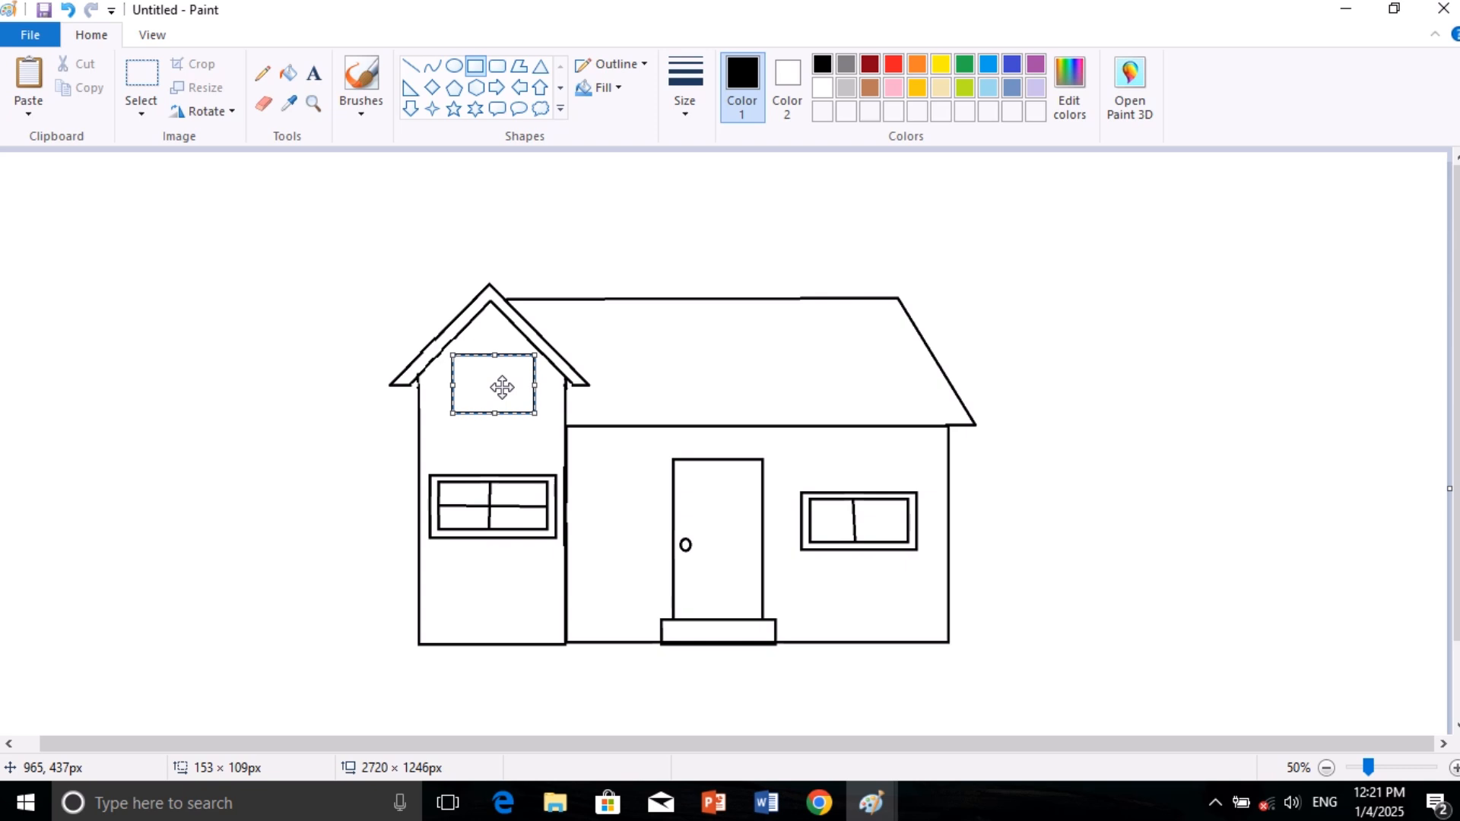
{"action": "left_click", "coordinate": [411, 66]}
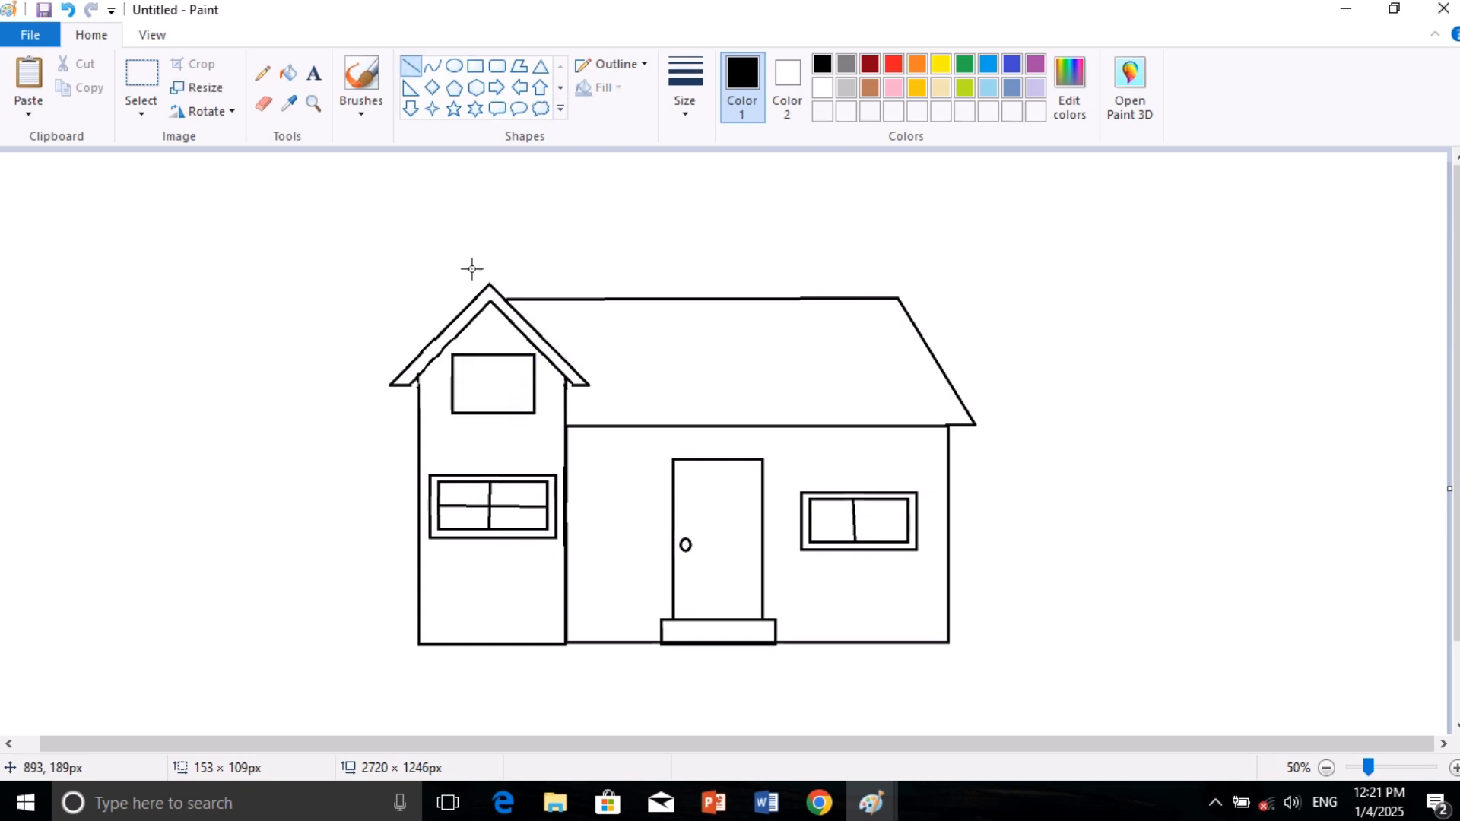
{"action": "left_click_drag", "start_coordinate": [493, 355], "coordinate": [493, 413]}
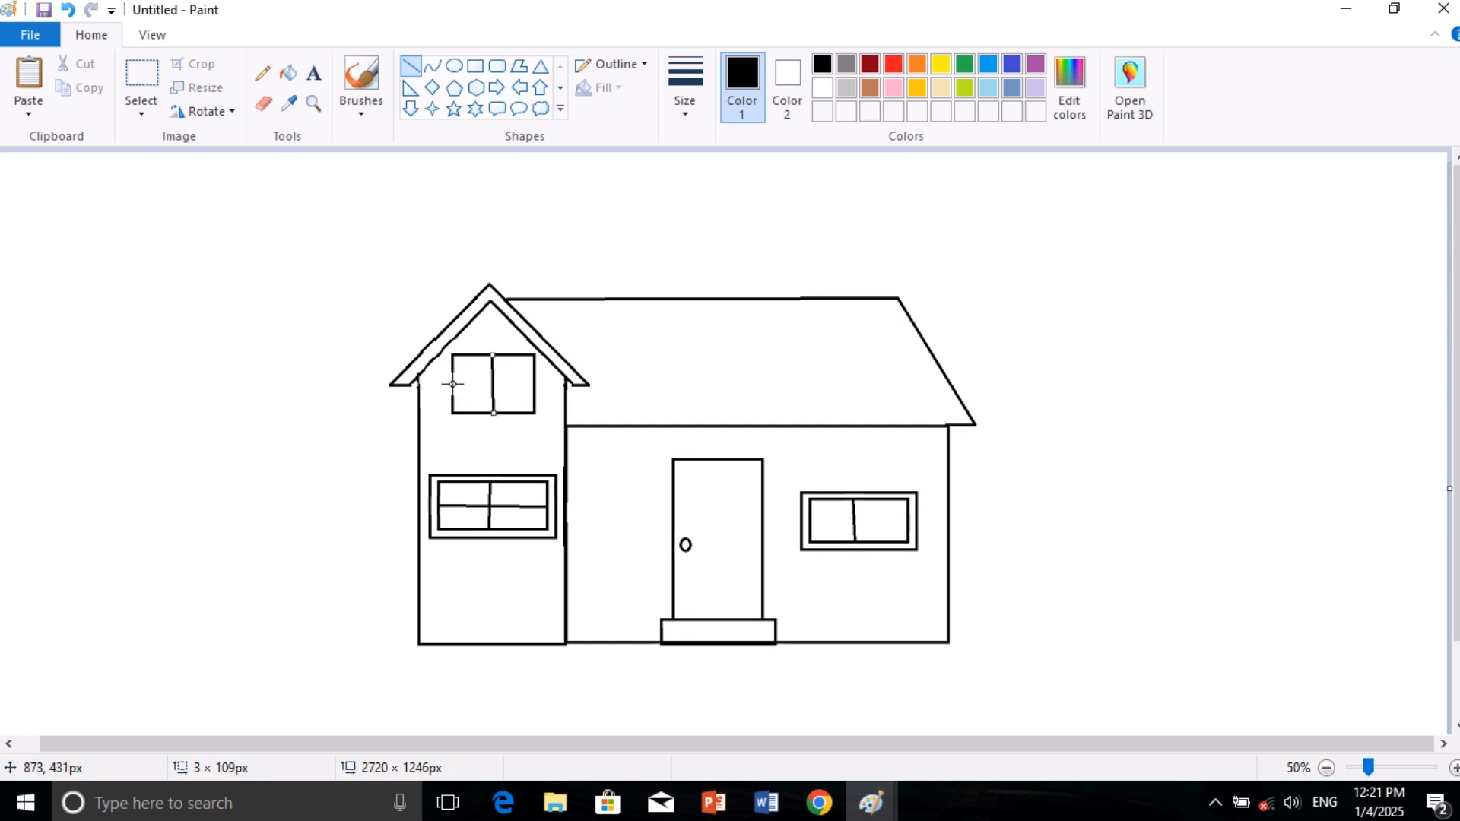
{"action": "left_click_drag", "start_coordinate": [453, 384], "coordinate": [535, 385]}
- Draw a chimney on the main roof's ridge from a small rectangular base and a wider rectangular cap on top of it
{"action": "left_click", "coordinate": [474, 71]}
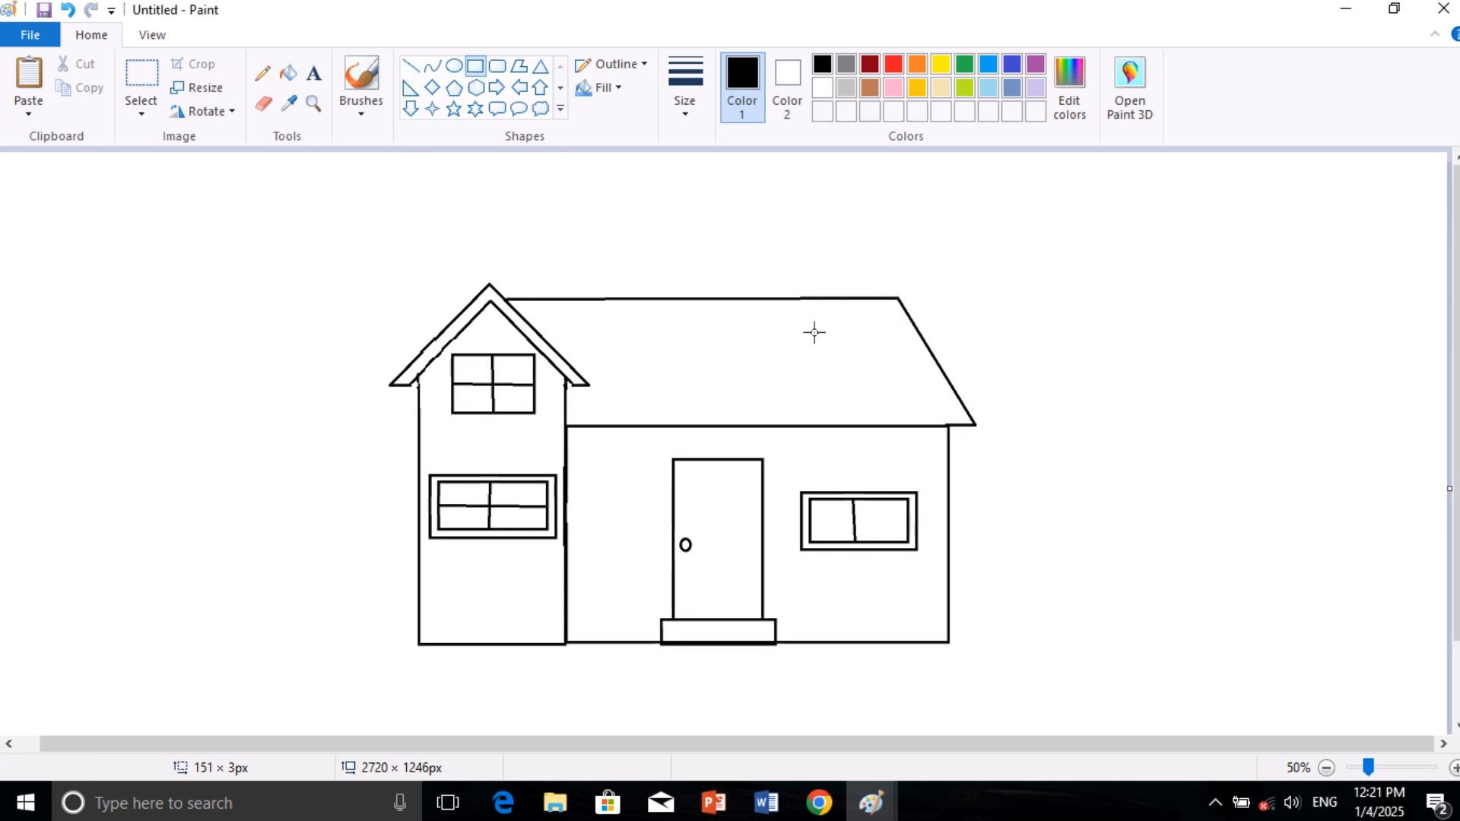
{"action": "left_click_drag", "start_coordinate": [773, 267], "coordinate": [816, 300]}
{"action": "left_click_drag", "start_coordinate": [755, 232], "coordinate": [837, 269]}
{"action": "left_click", "coordinate": [981, 175]}
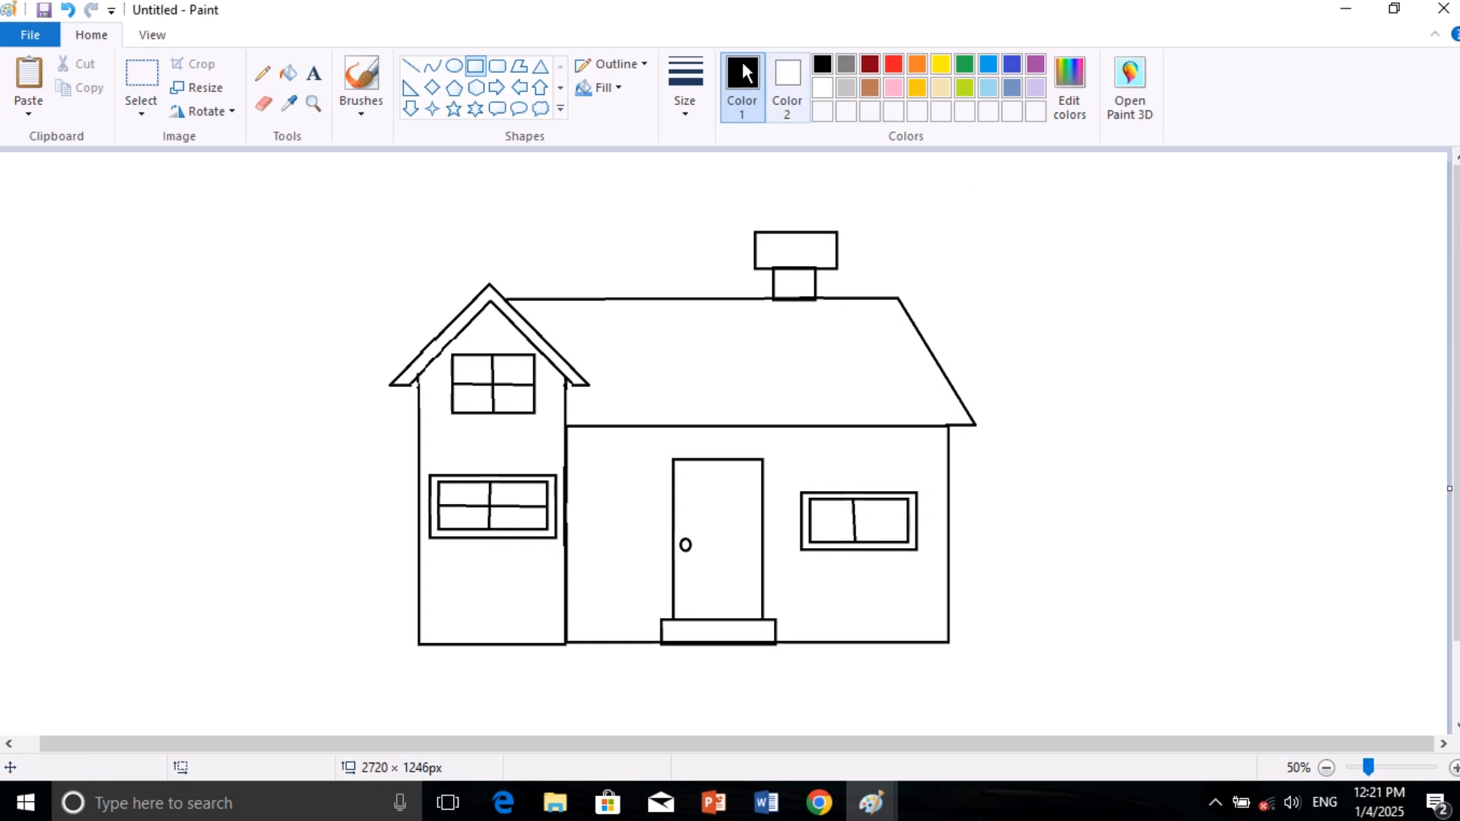
- Fill the main roof and the tower's gable band with red
{"action": "left_click", "coordinate": [894, 69]}
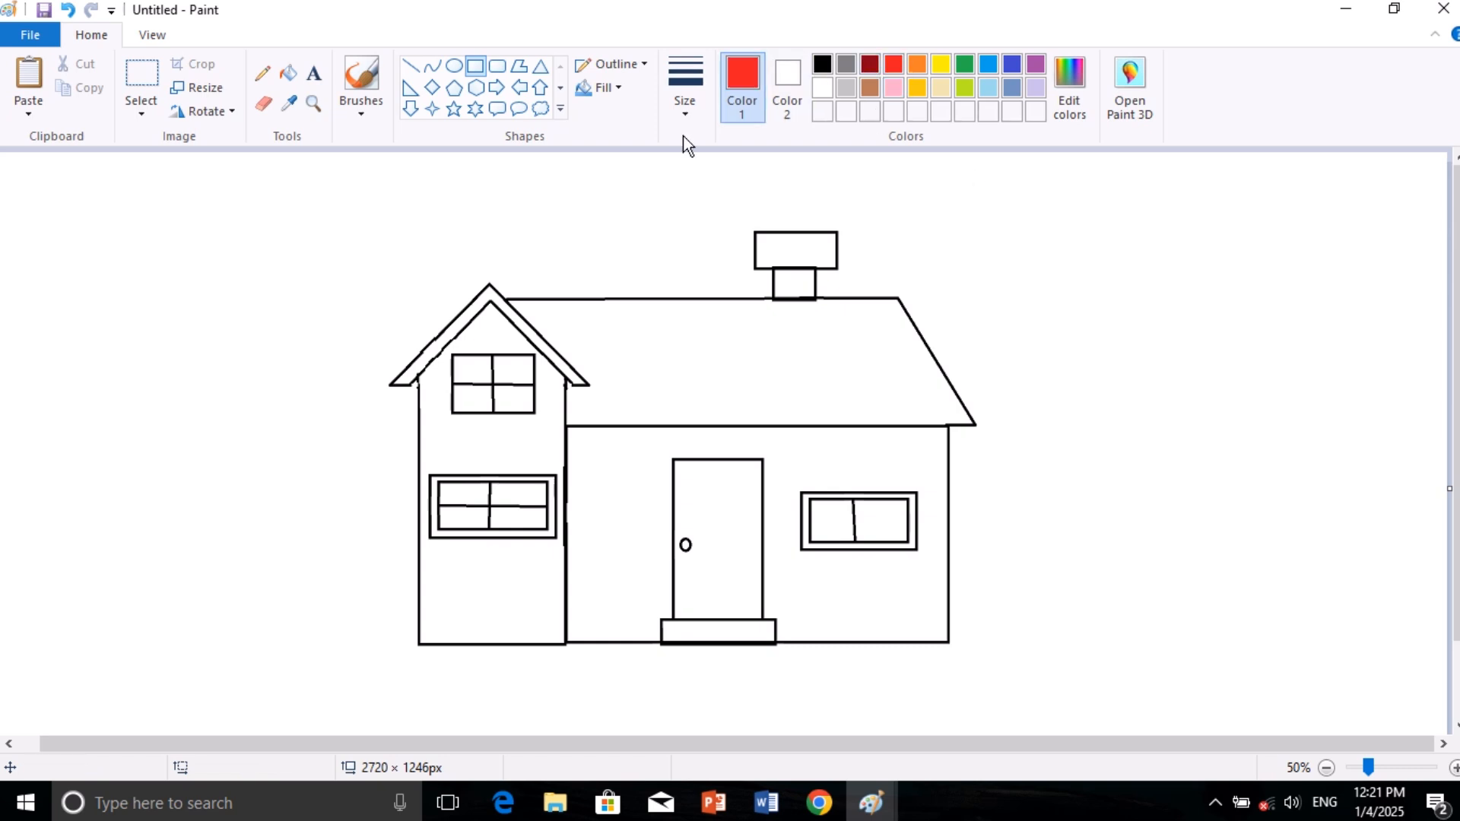
{"action": "left_click", "coordinate": [287, 74]}
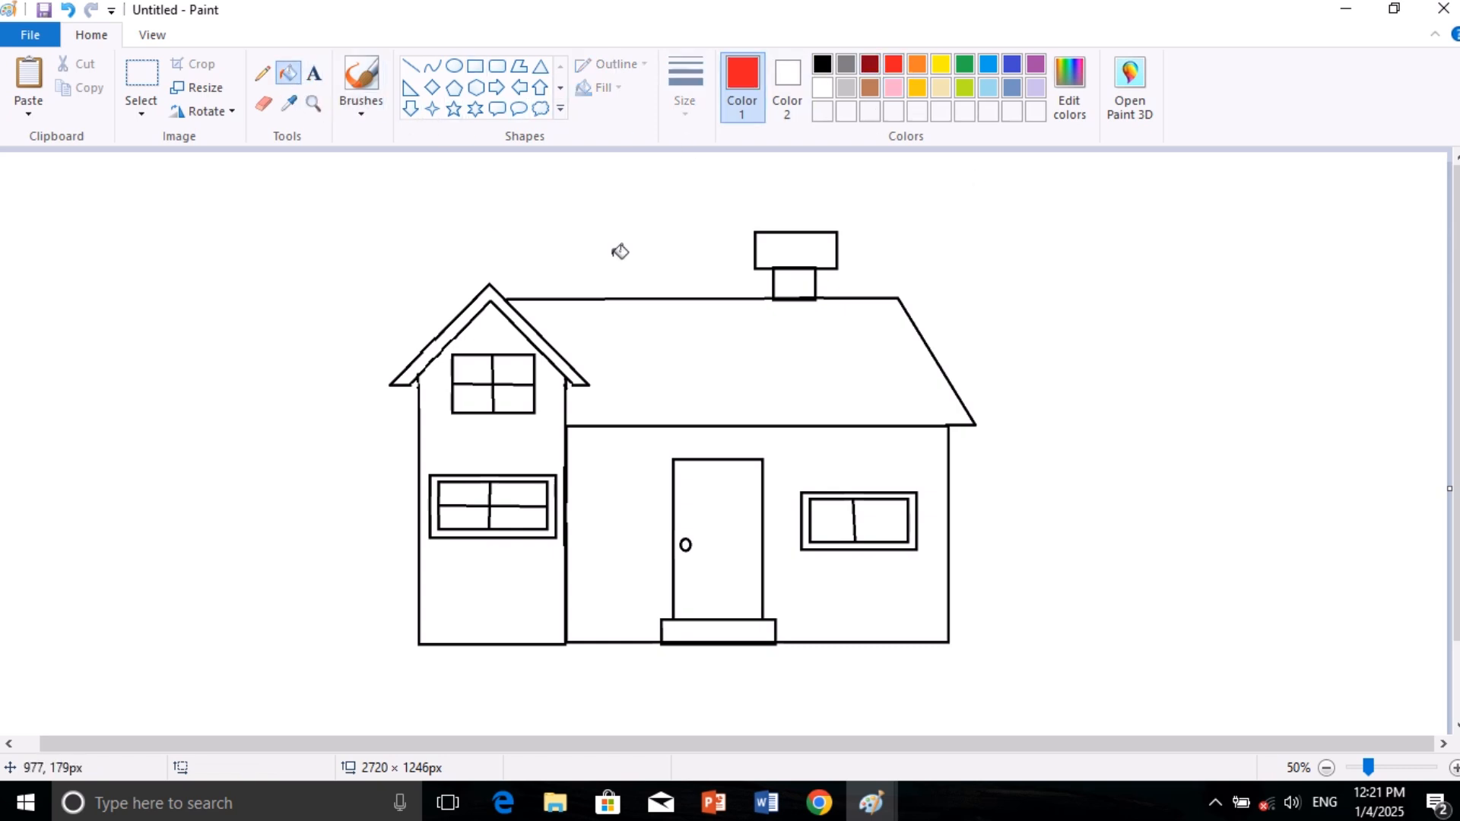
{"action": "left_click", "coordinate": [659, 324]}
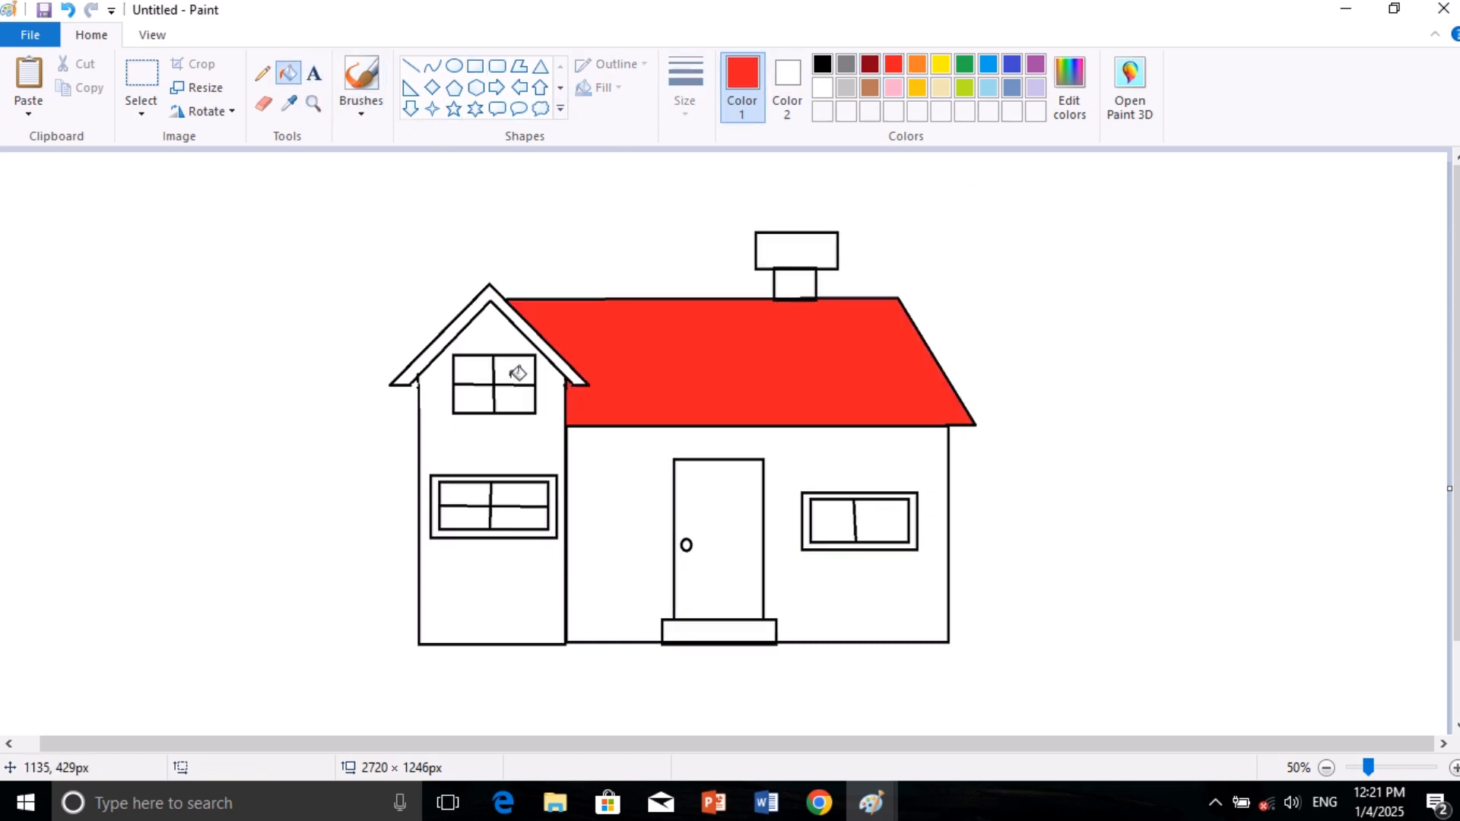
{"action": "left_click", "coordinate": [519, 312]}
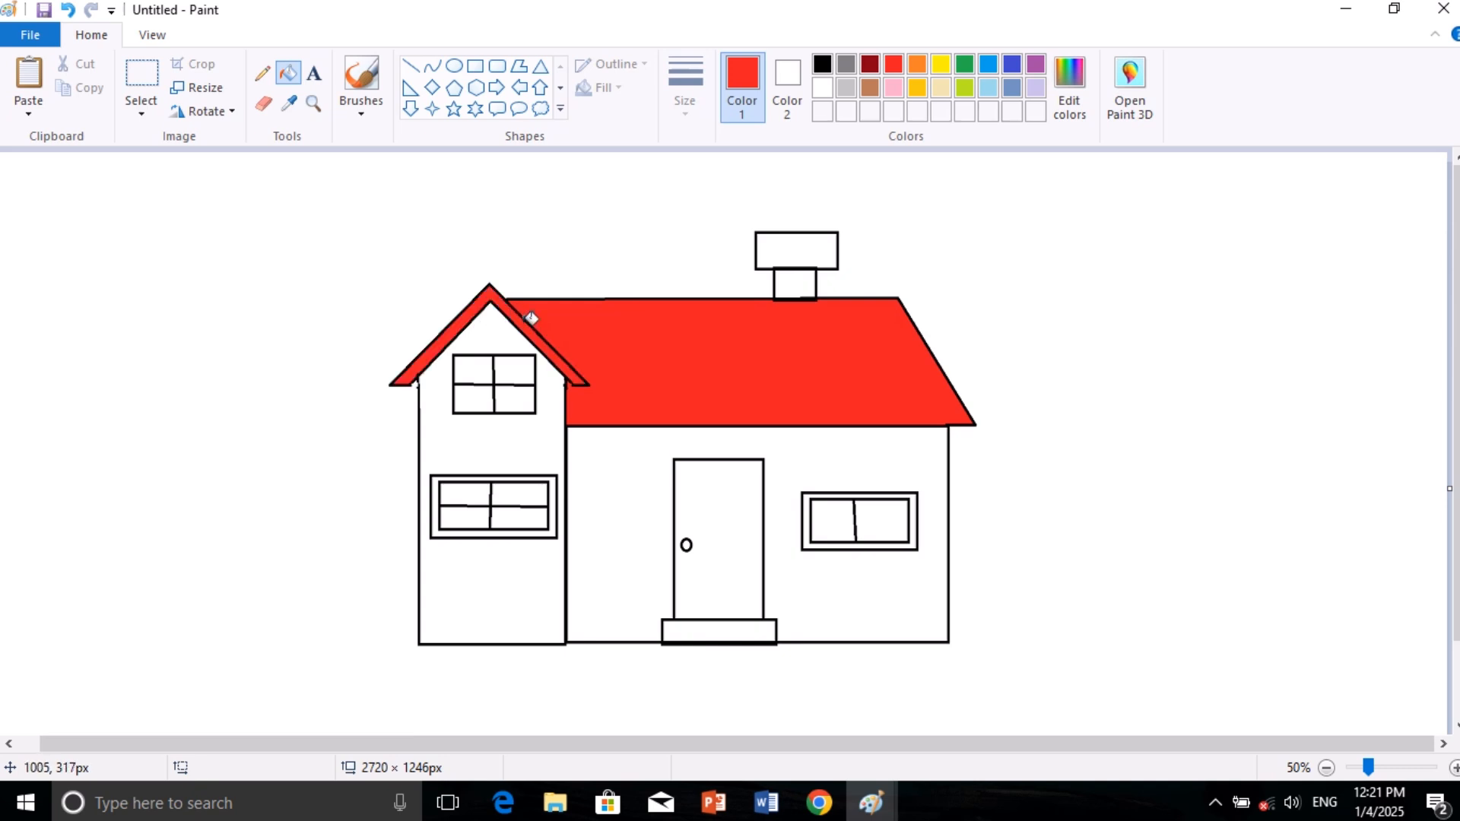
- Fill every pane of the three windows with light blue
{"action": "left_click", "coordinate": [987, 88]}
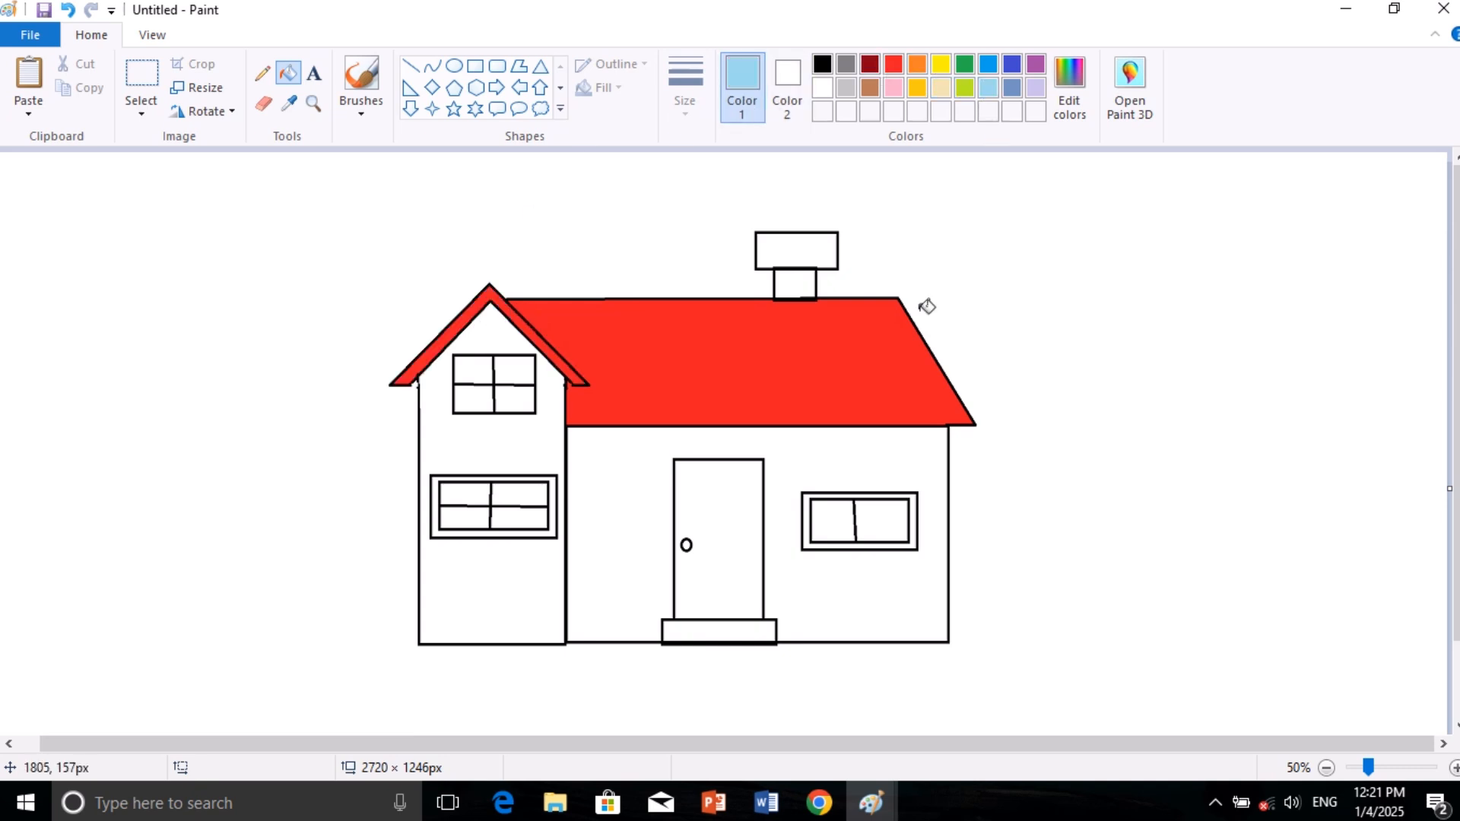
{"action": "left_click", "coordinate": [866, 516]}
{"action": "left_click", "coordinate": [844, 518]}
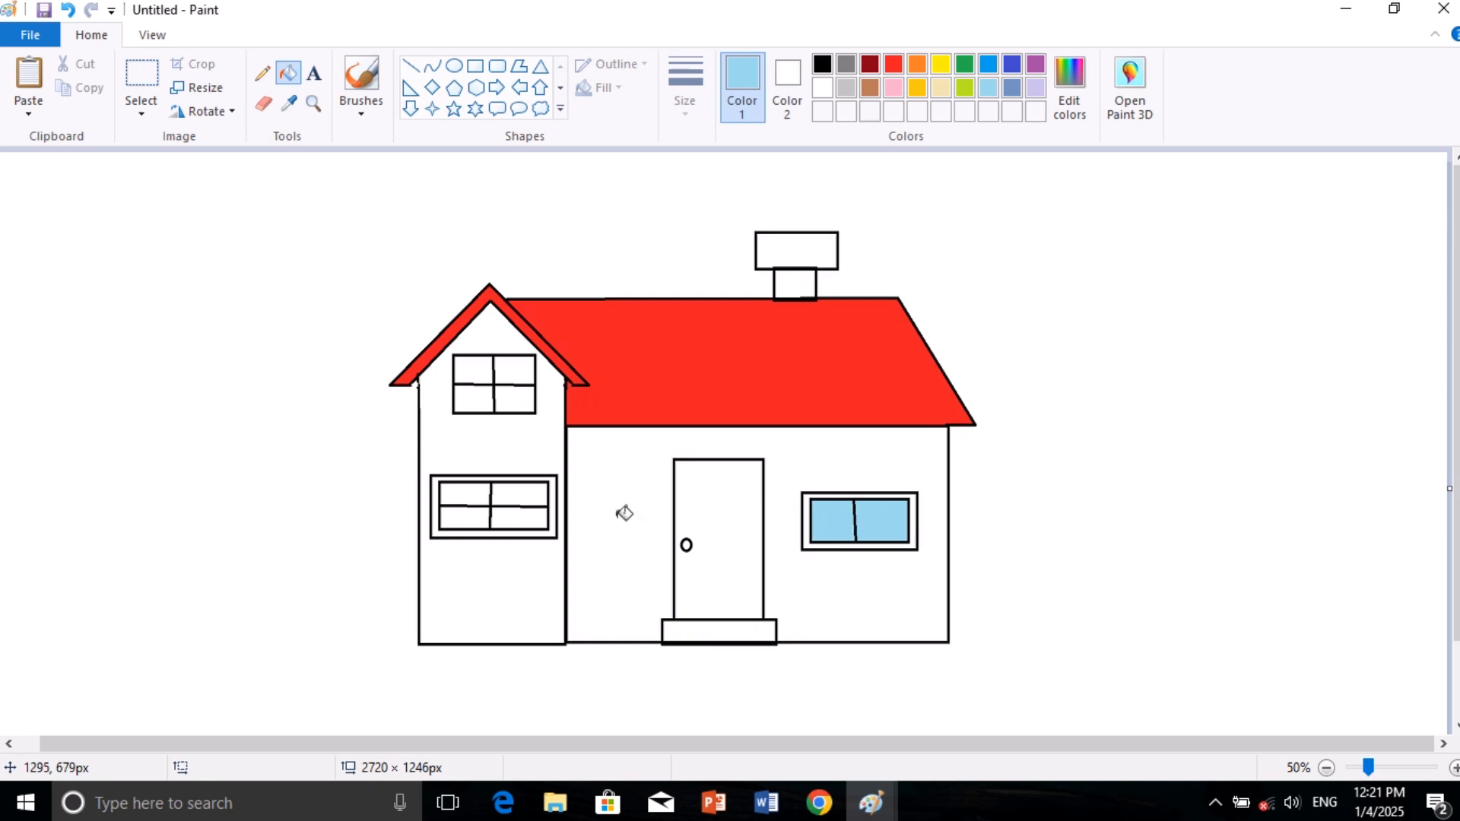
{"action": "left_click", "coordinate": [513, 491]}
{"action": "left_click", "coordinate": [526, 517]}
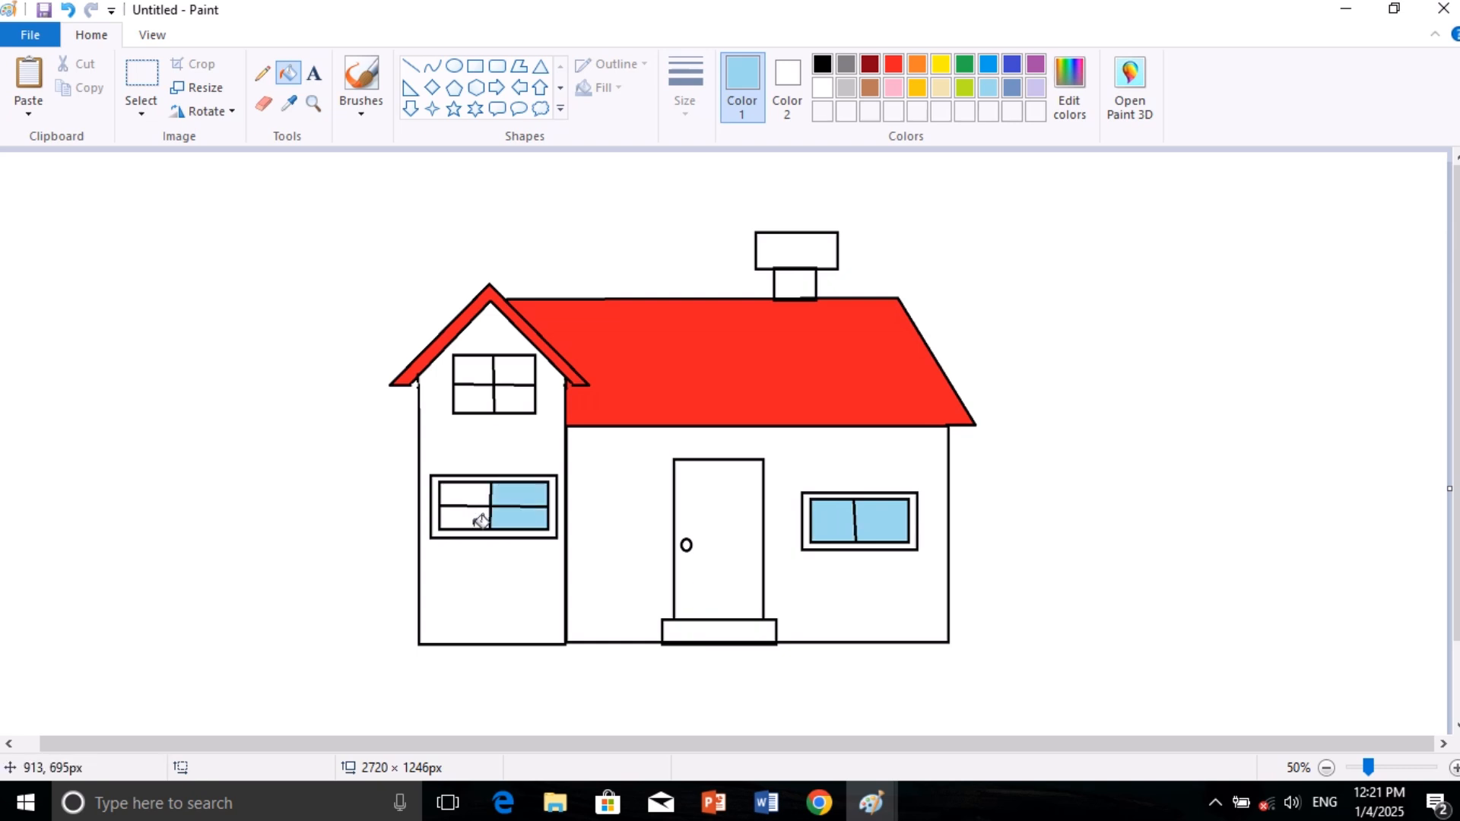
{"action": "left_click", "coordinate": [475, 517]}
{"action": "left_click", "coordinate": [477, 493]}
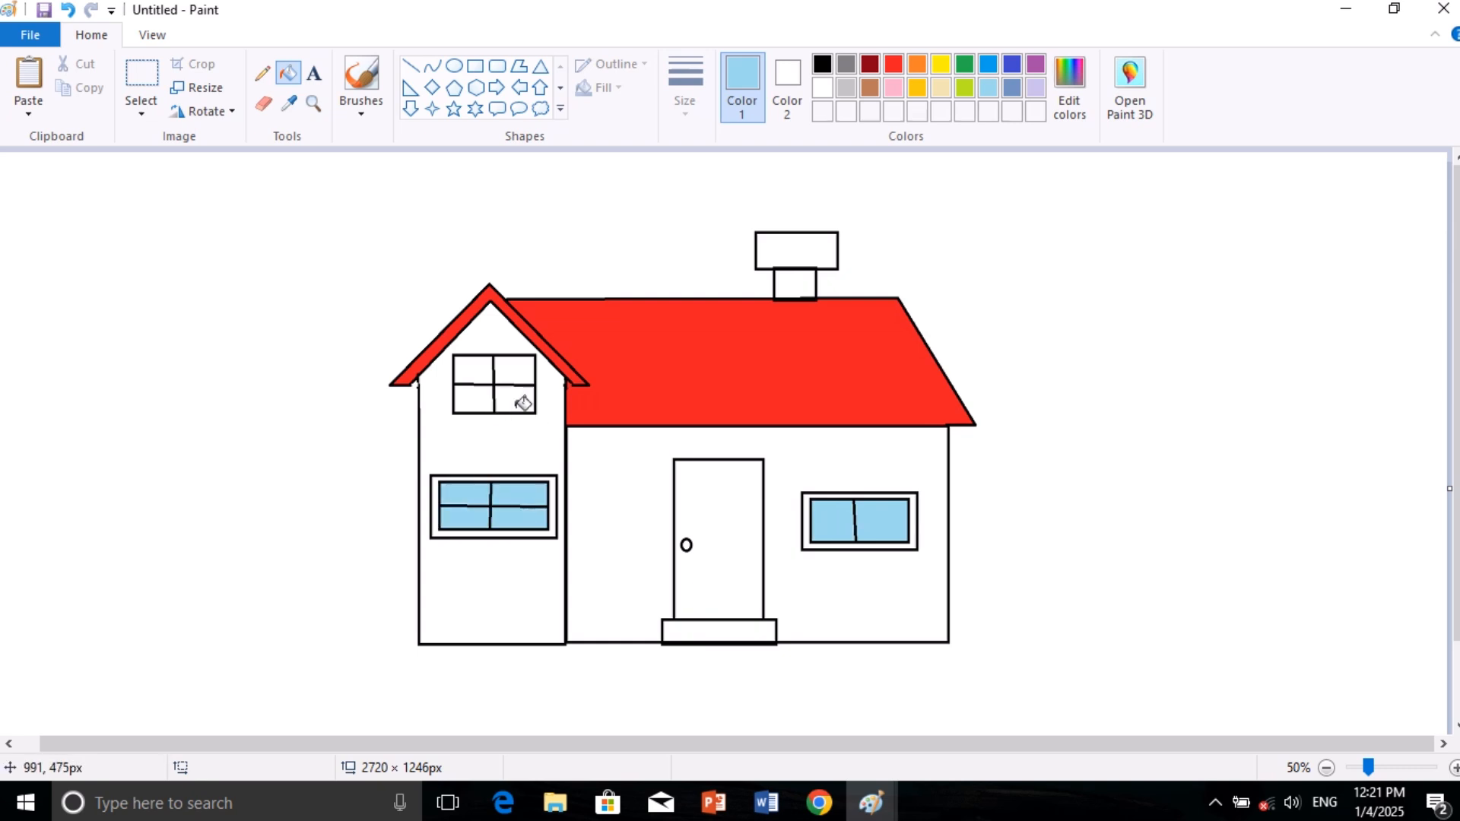
{"action": "left_click", "coordinate": [521, 397]}
{"action": "left_click", "coordinate": [487, 397]}
{"action": "left_click", "coordinate": [482, 366]}
{"action": "left_click", "coordinate": [511, 369]}
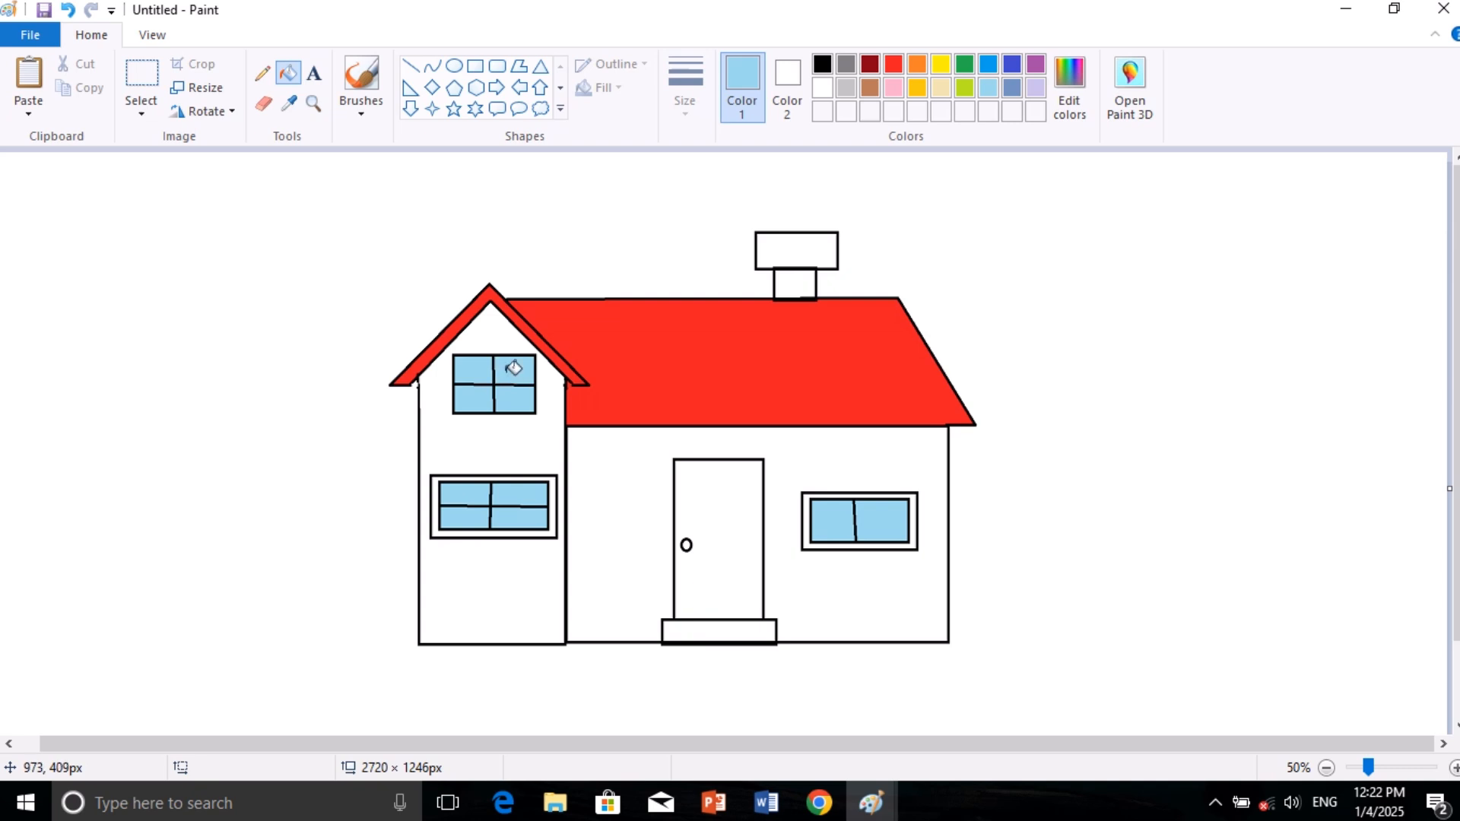
- Fill the door with a custom dark brown mixed from the palette brown by lowering its luminosity to about 99 (RGB 149, 92, 62)
{"action": "left_click", "coordinate": [870, 85]}
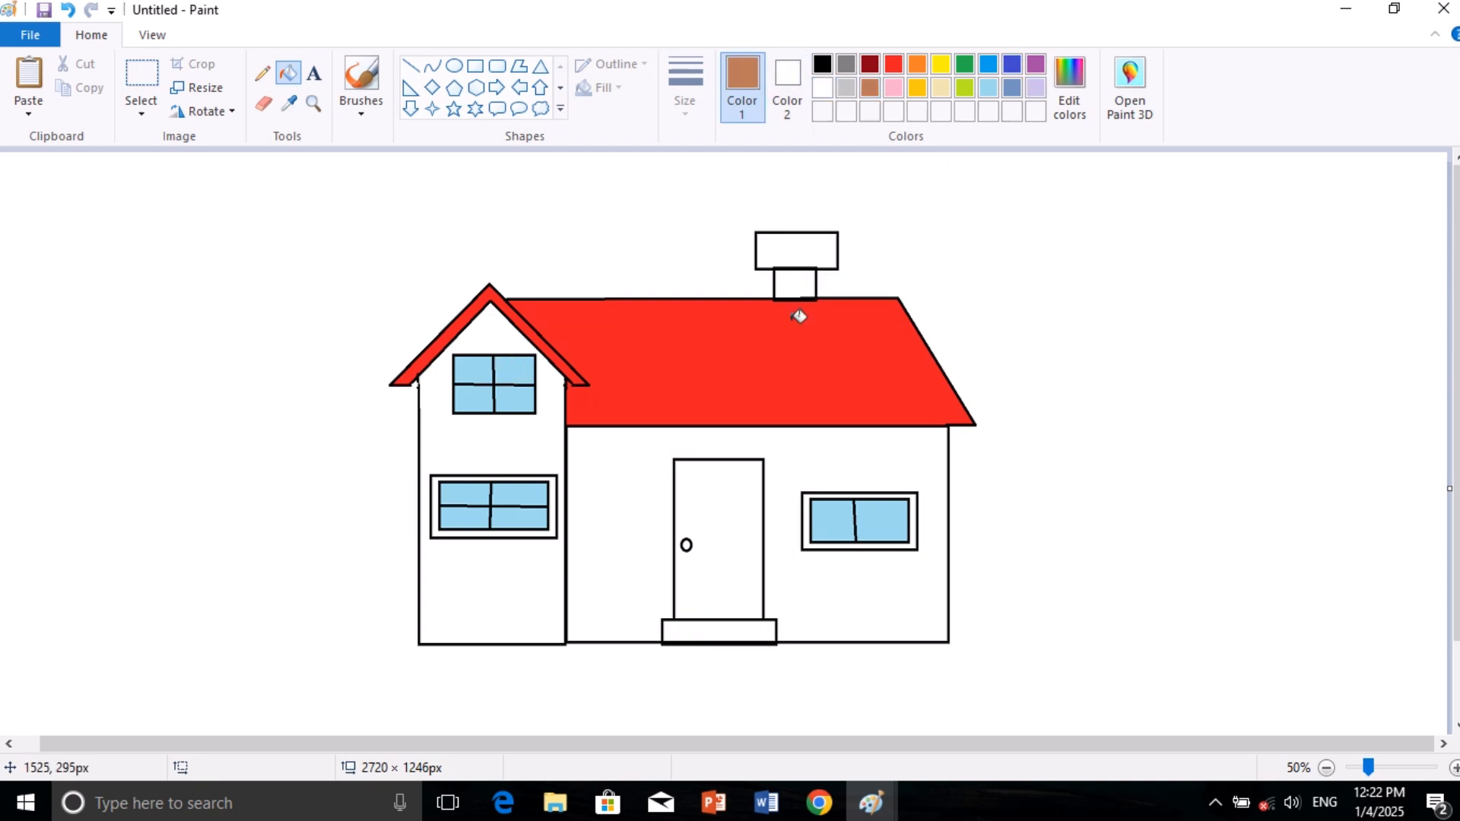
{"action": "left_click", "coordinate": [737, 489]}
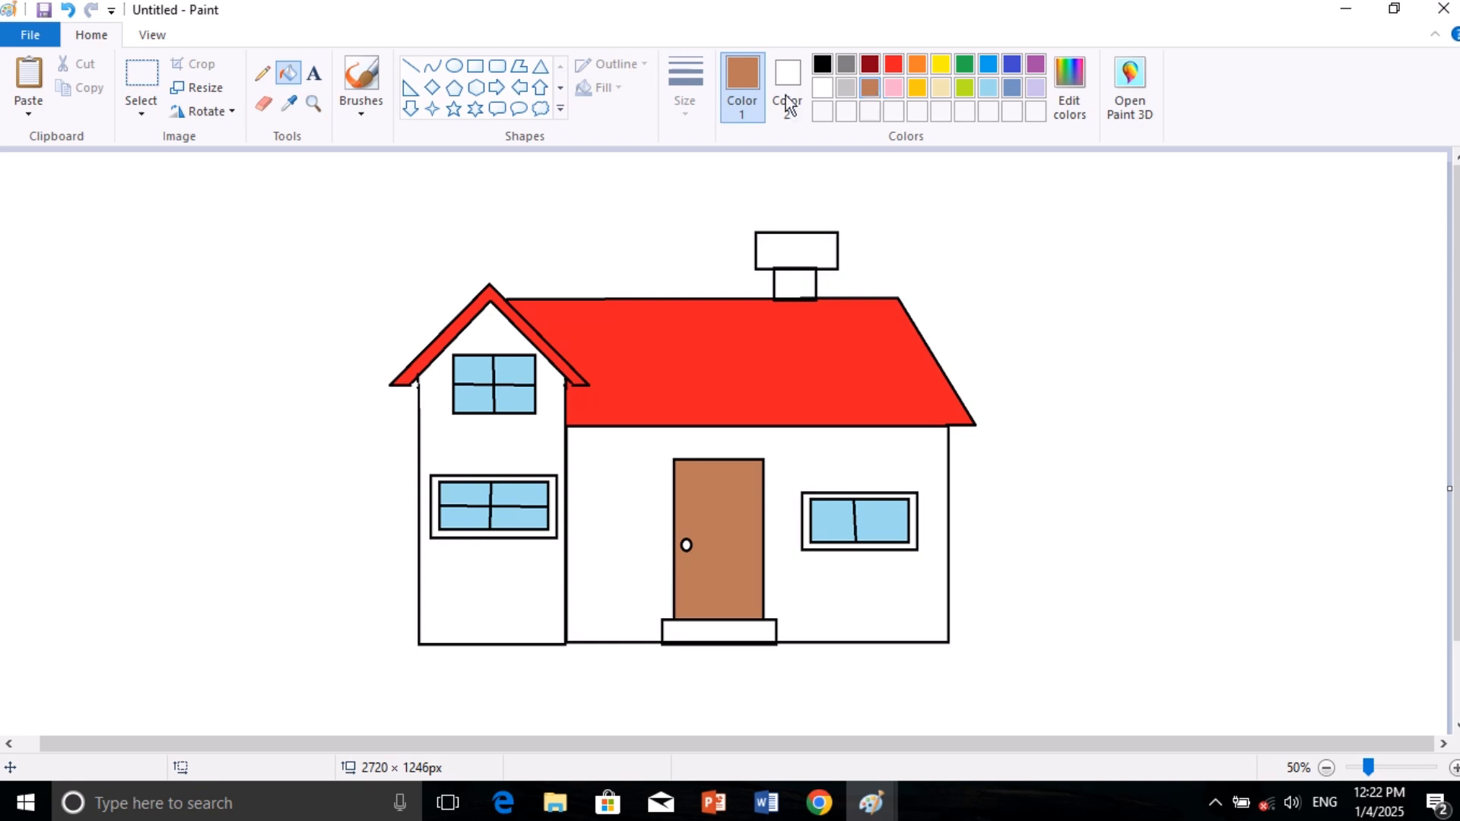
{"action": "left_click", "coordinate": [1068, 85]}
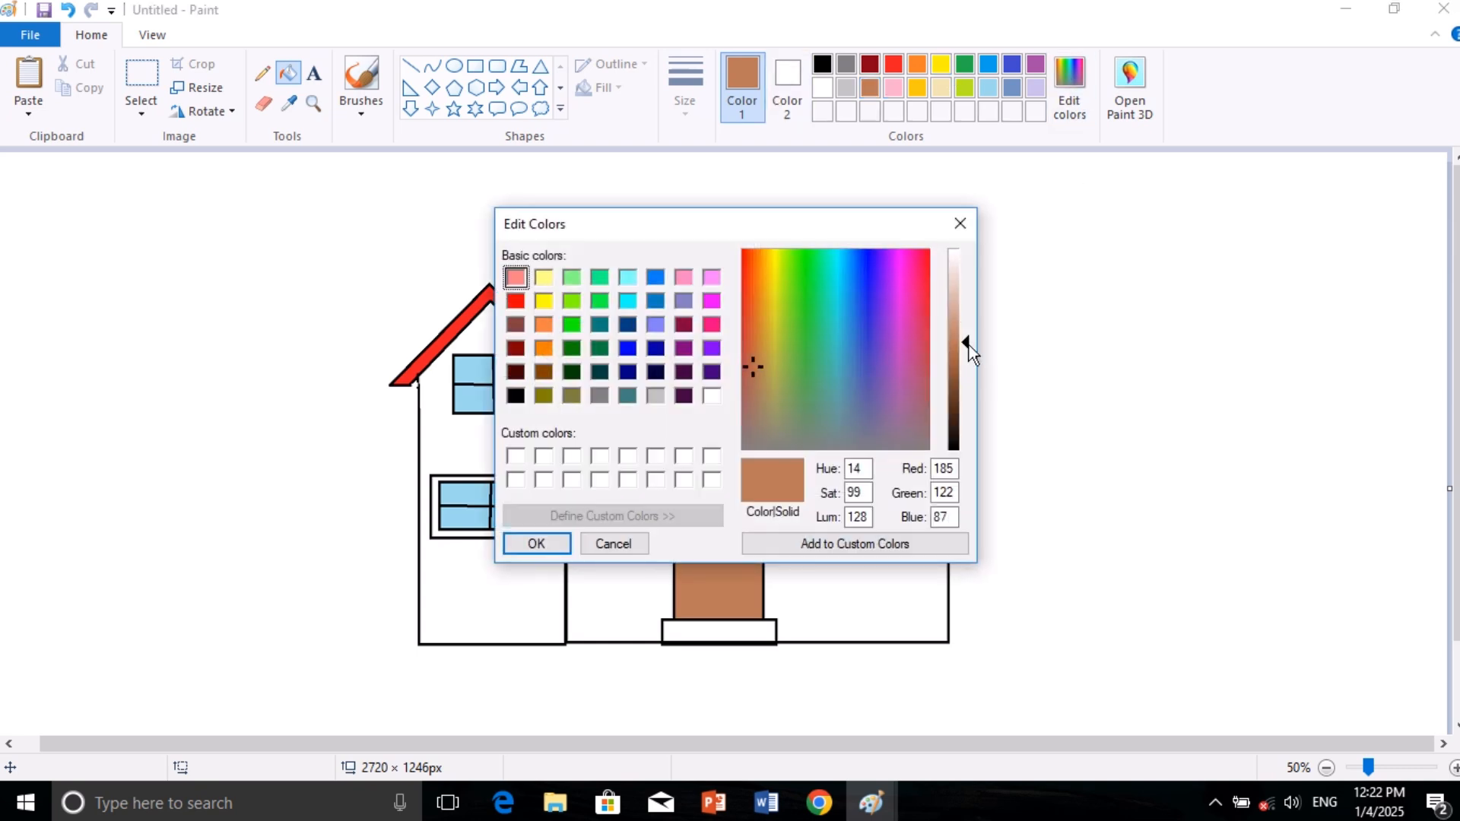
{"action": "left_click_drag", "start_coordinate": [967, 343], "coordinate": [961, 378]}
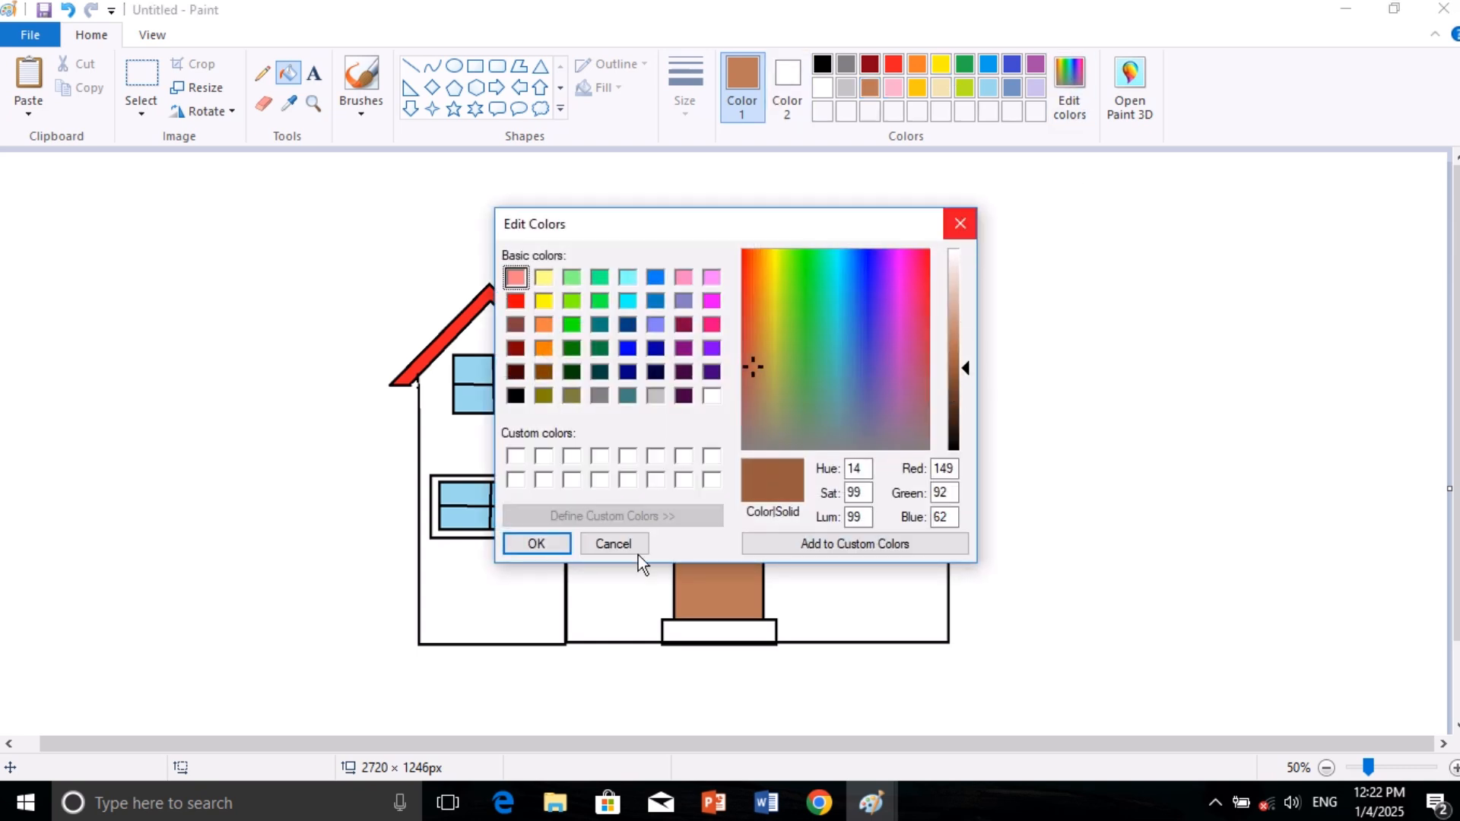
{"action": "left_click", "coordinate": [549, 544]}
{"action": "left_click", "coordinate": [729, 542]}
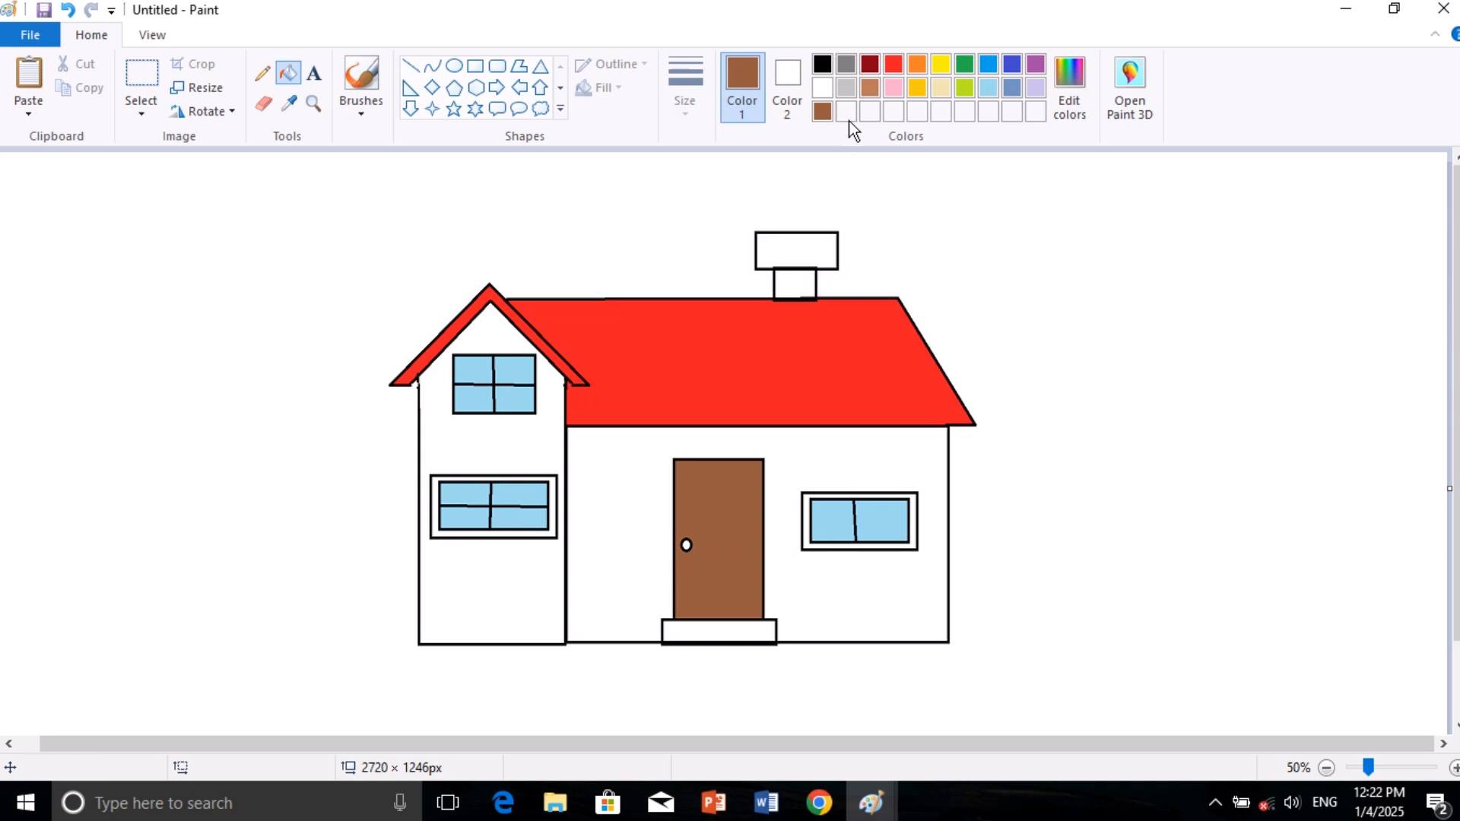
- Fill the main wall and the tower wall with the lighter palette brown
{"action": "left_click", "coordinate": [869, 88]}
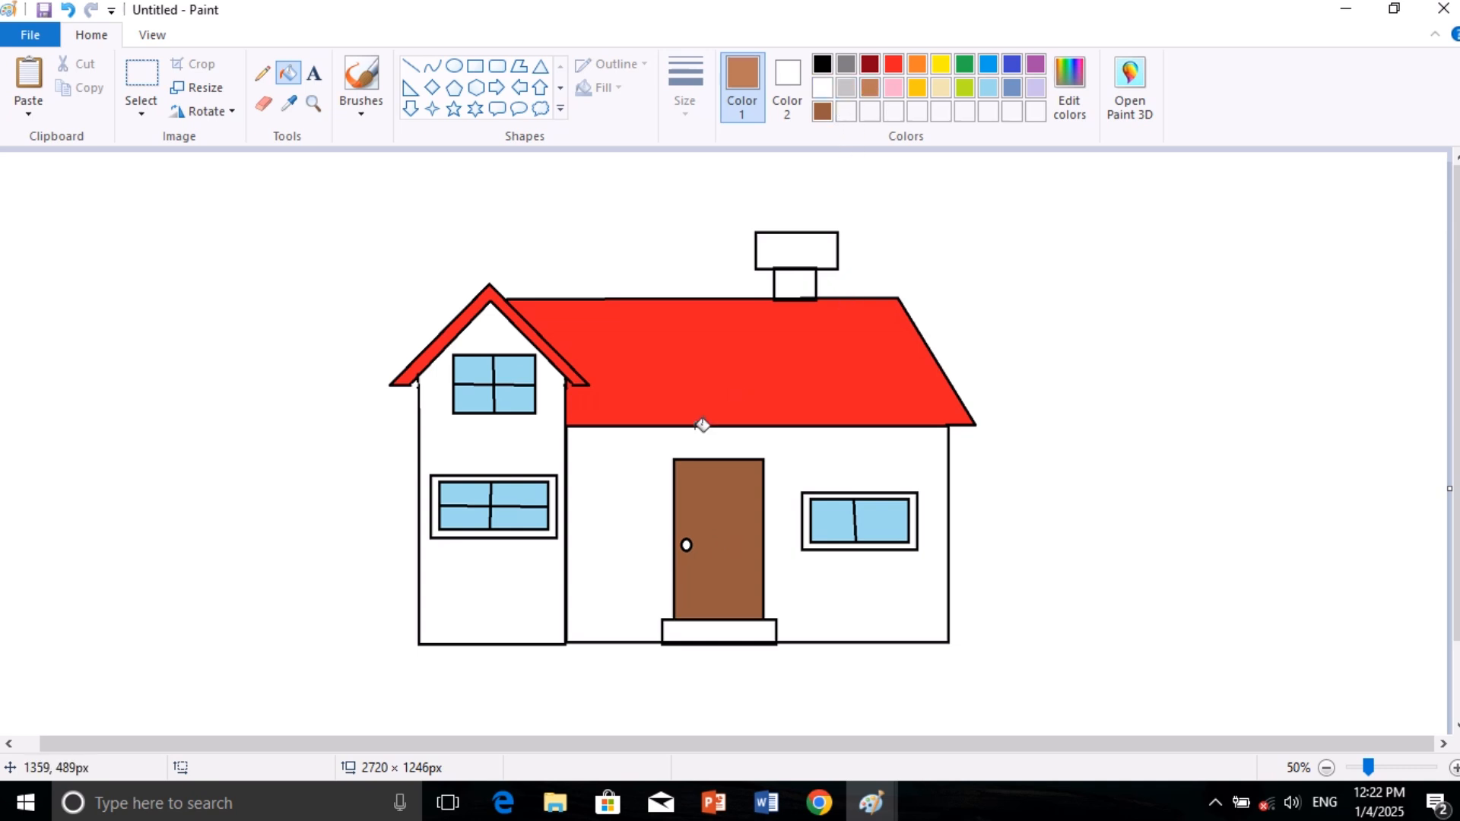
{"action": "left_click", "coordinate": [643, 457]}
{"action": "left_click", "coordinate": [520, 551]}
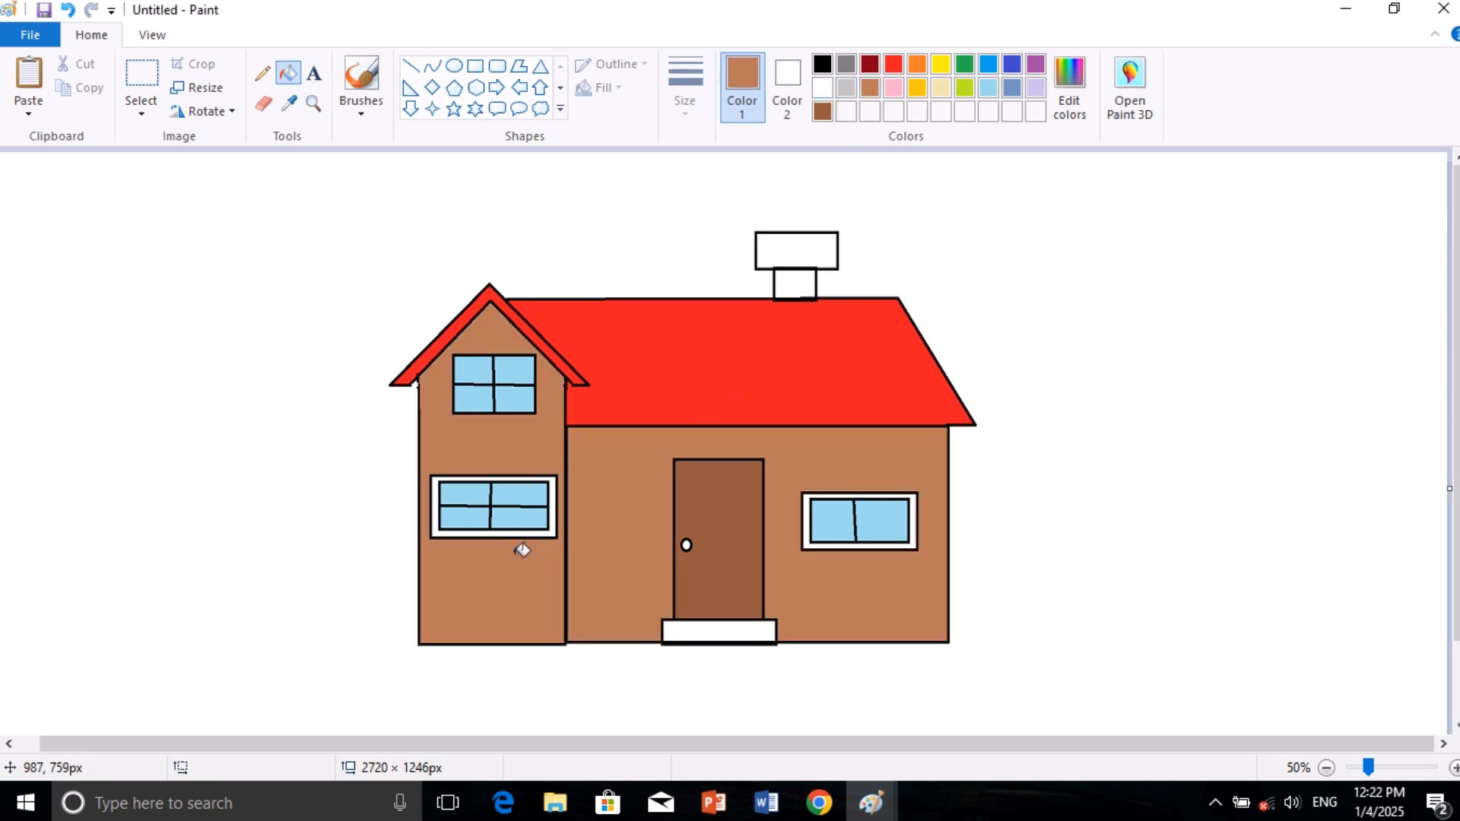
- Fill the two framed windows' borders, both chimney parts and the doorstep with the same light brown as the walls
{"action": "left_click", "coordinate": [555, 506]}
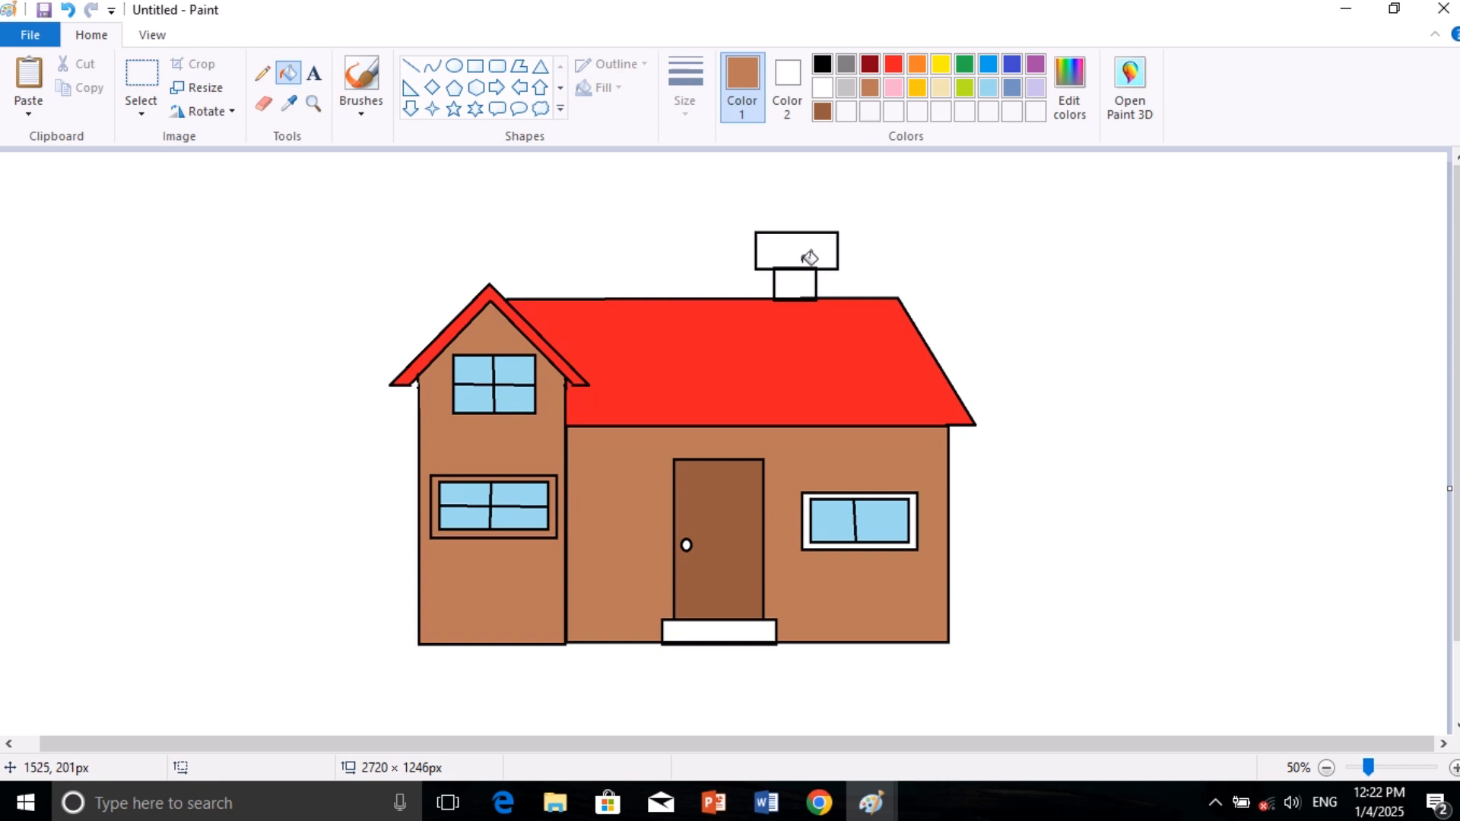
{"action": "left_click", "coordinate": [807, 249]}
{"action": "left_click", "coordinate": [794, 285]}
{"action": "left_click", "coordinate": [806, 504]}
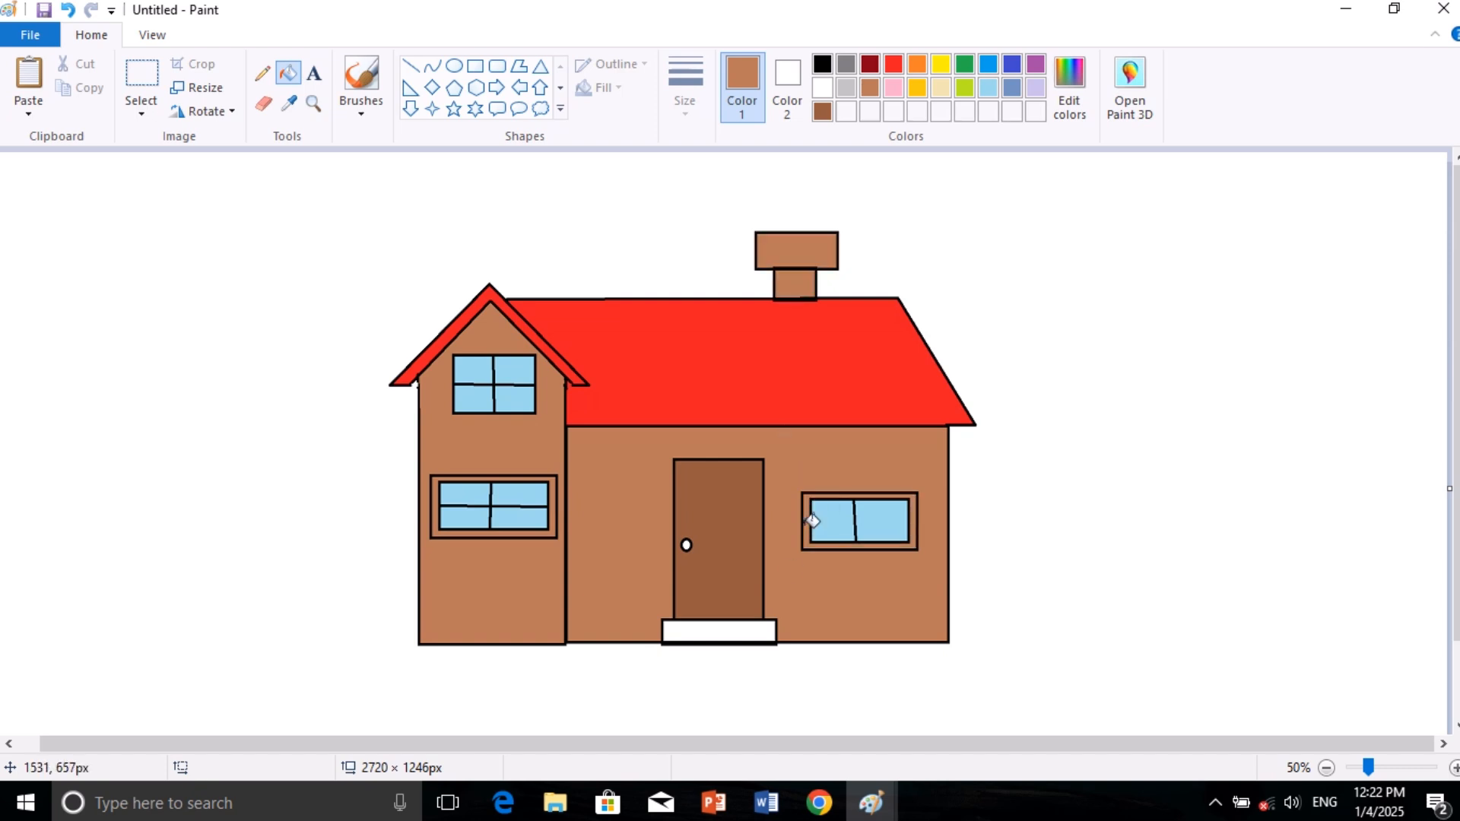
{"action": "left_click", "coordinate": [766, 627]}
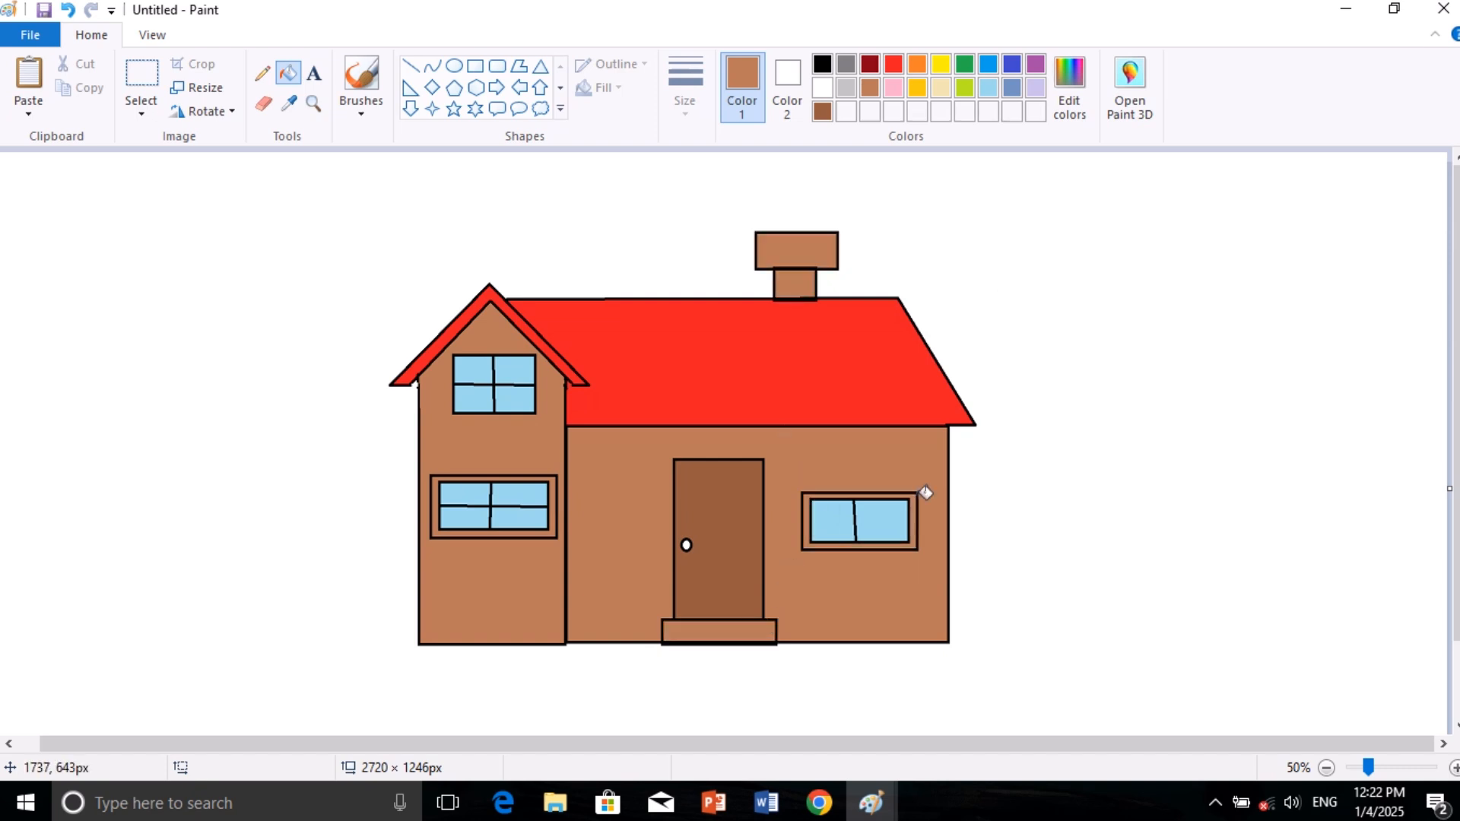